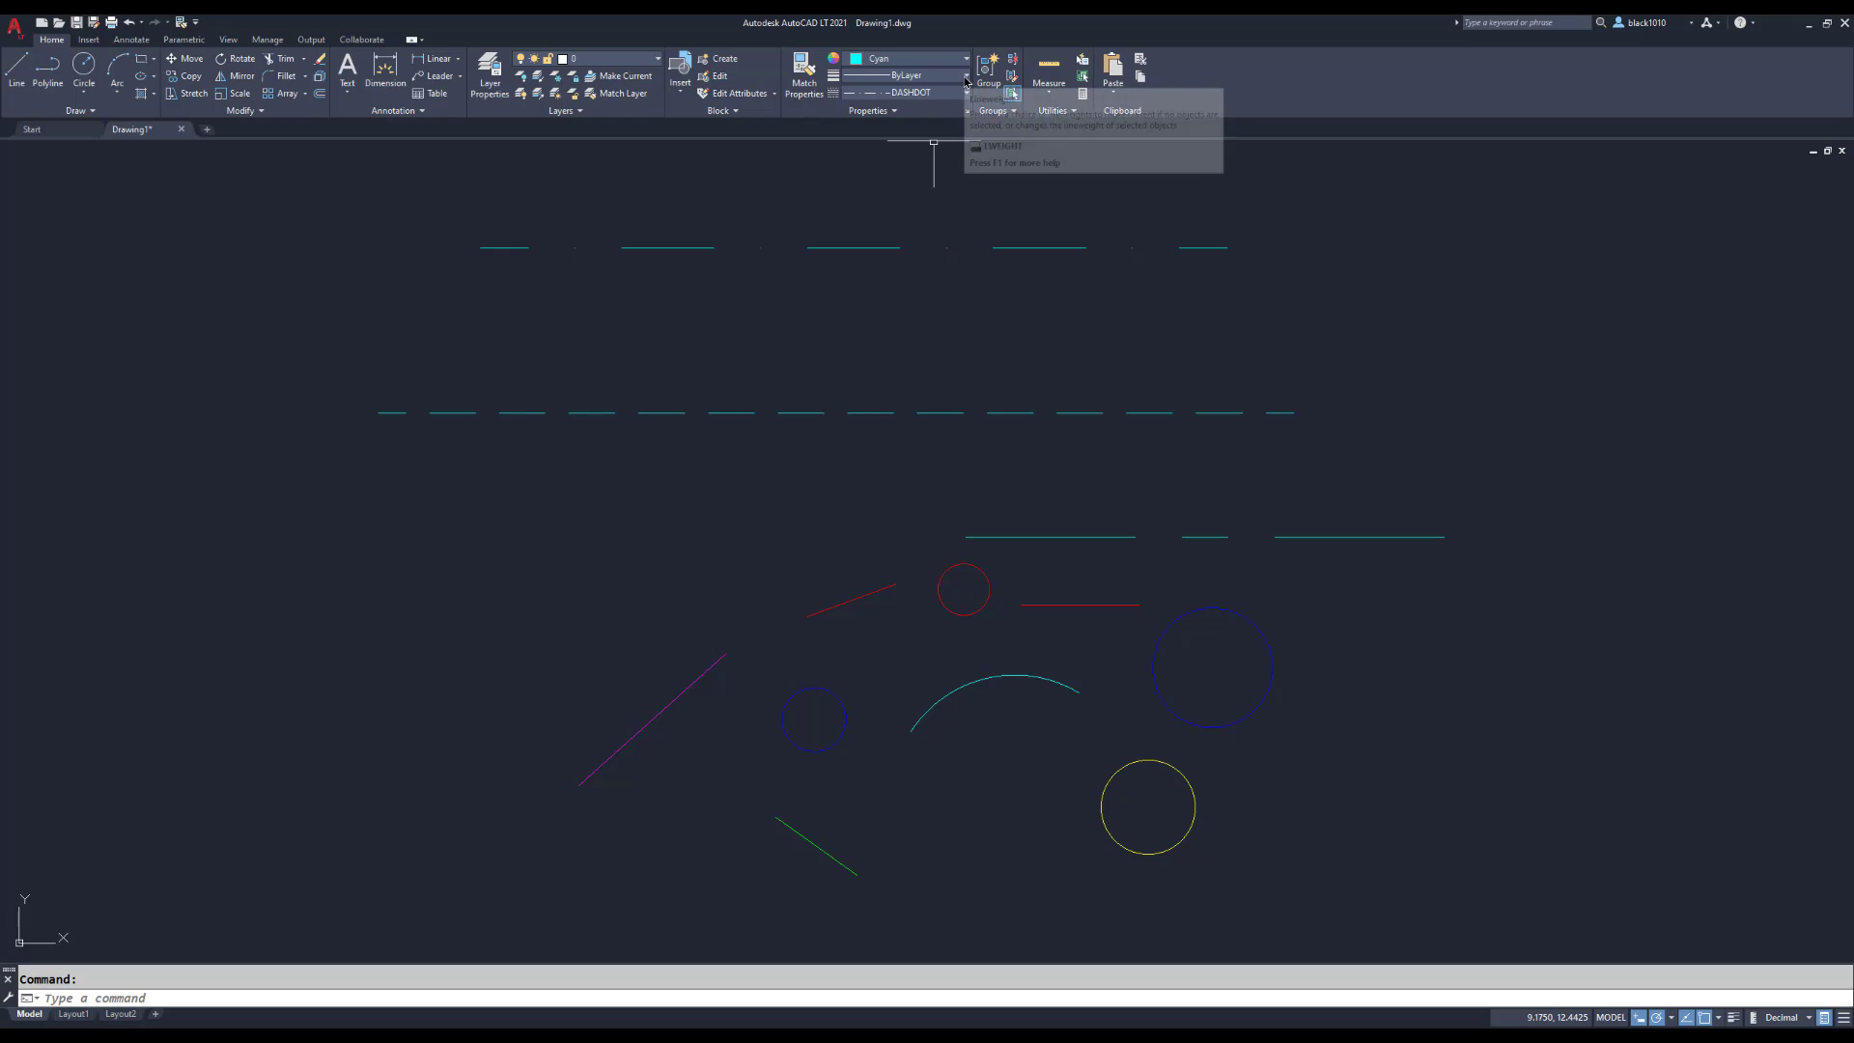
# Step: Set the current object properties to 0.60 mm lineweight, Continuous linetype and White color
pyautogui.click(965, 77)
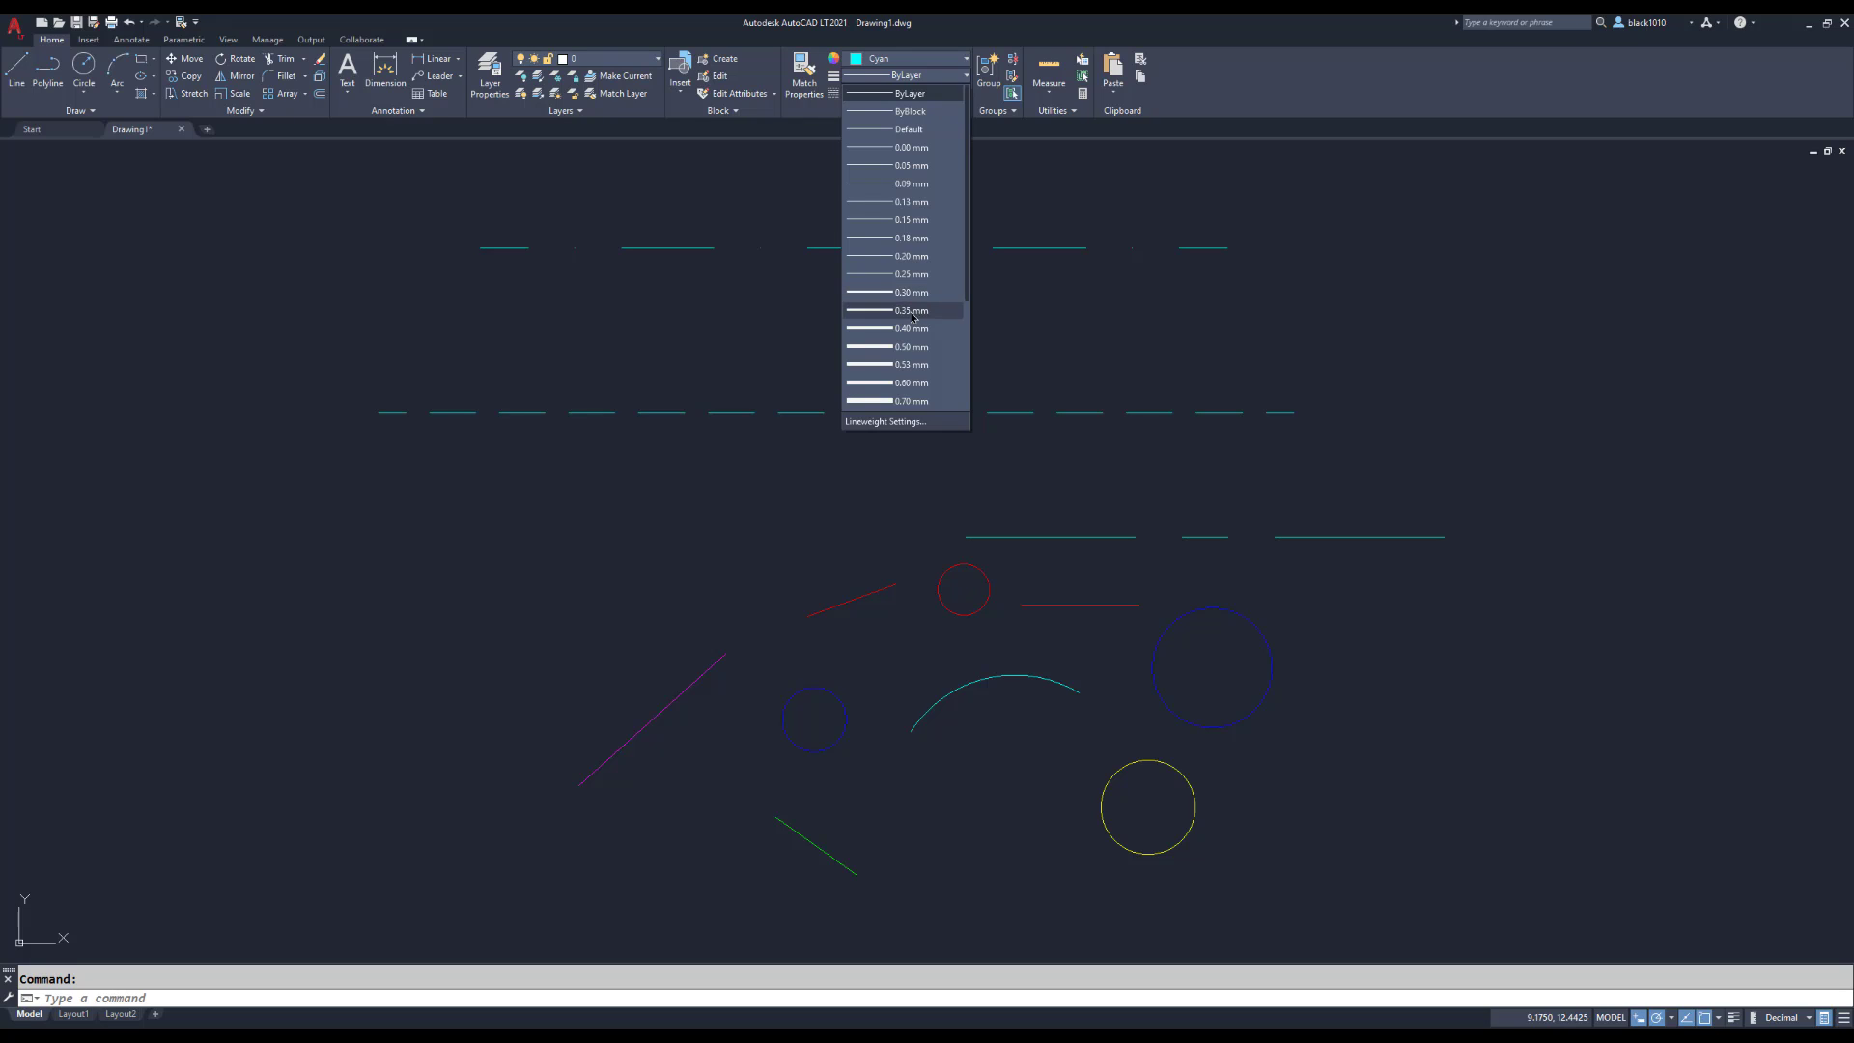
pyautogui.click(902, 384)
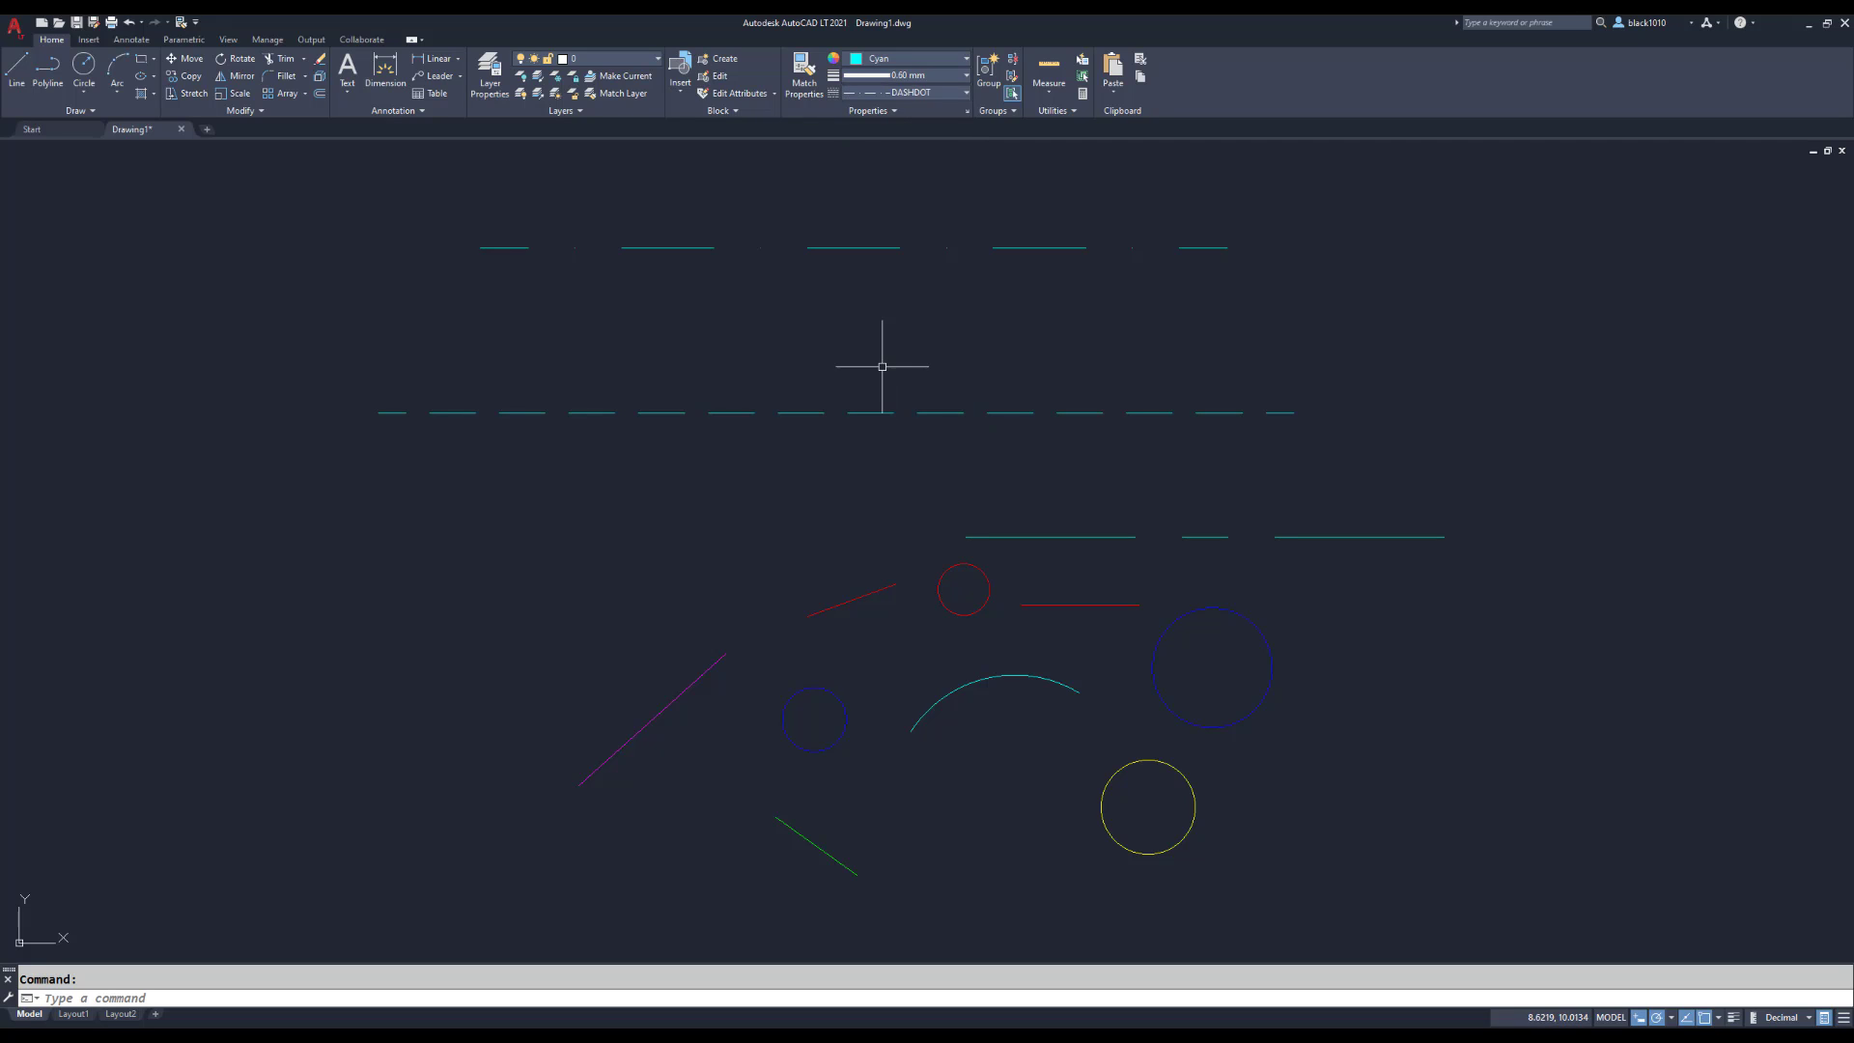
pyautogui.click(965, 94)
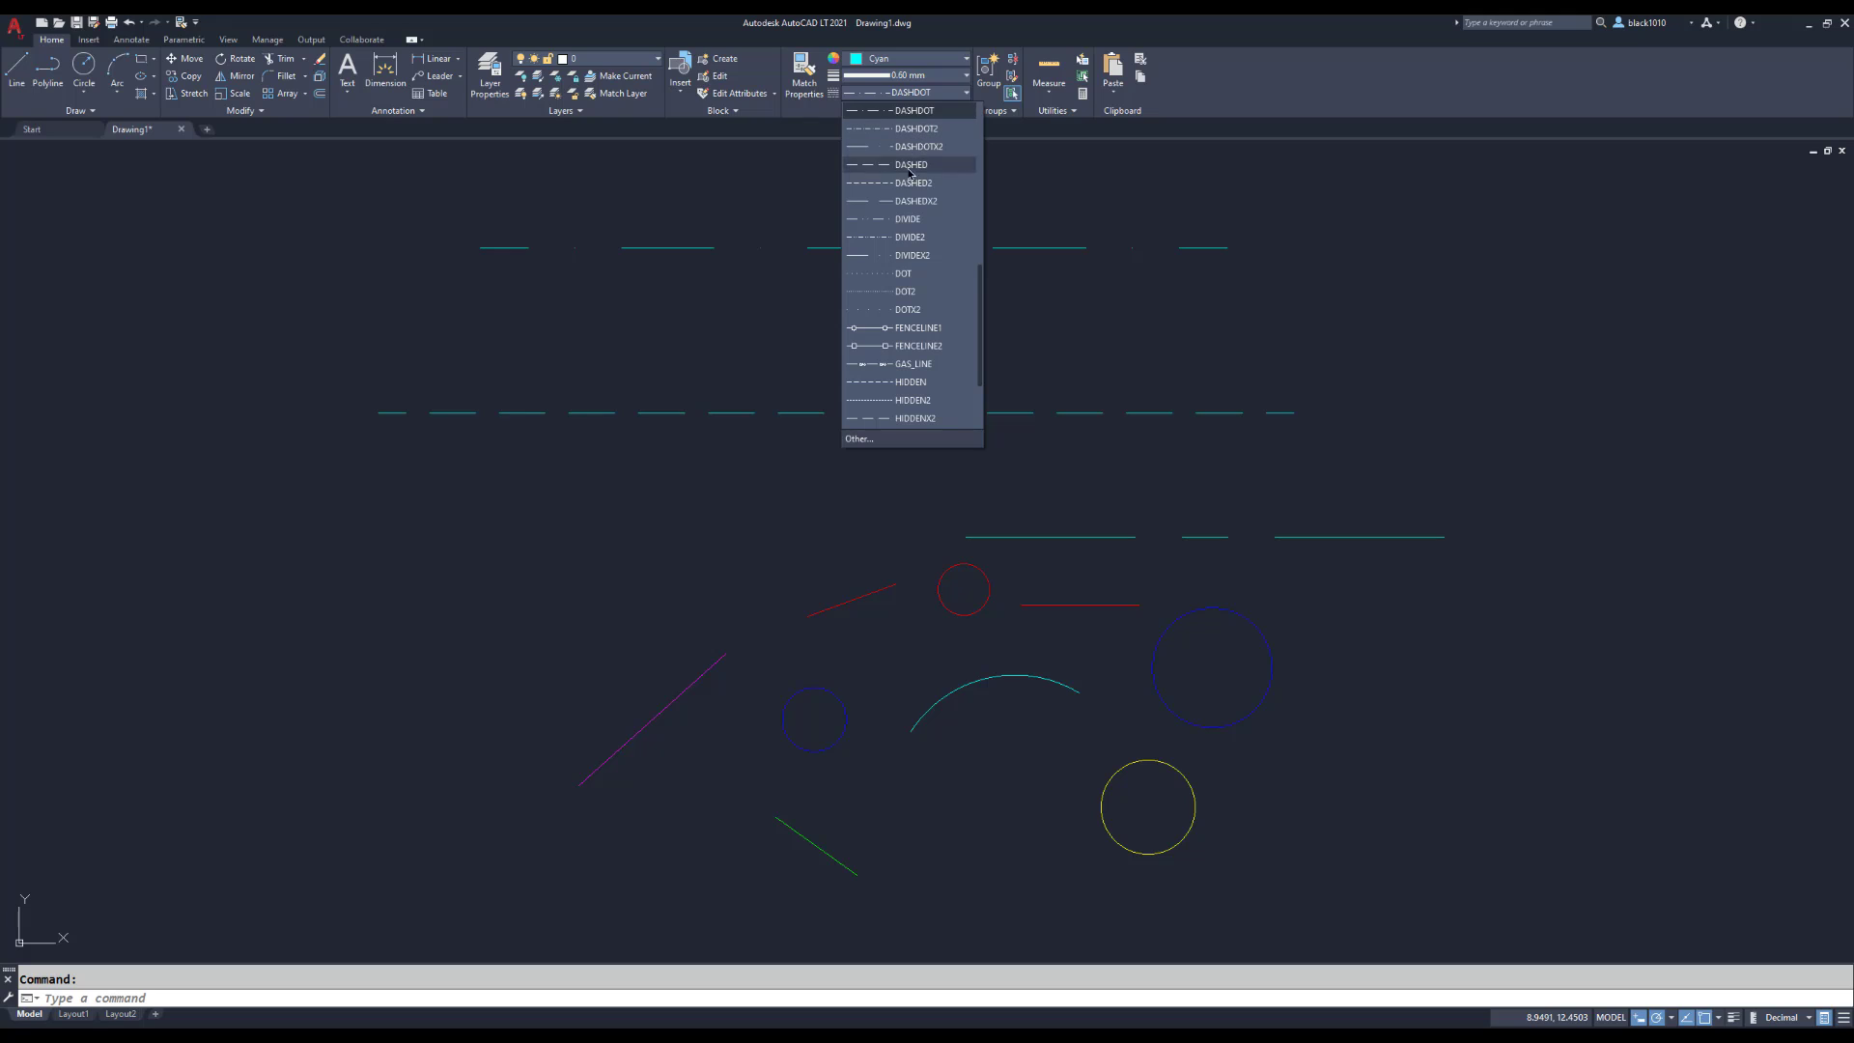
pyautogui.scroll(1, 913, 274)
pyautogui.scroll(2, 914, 274)
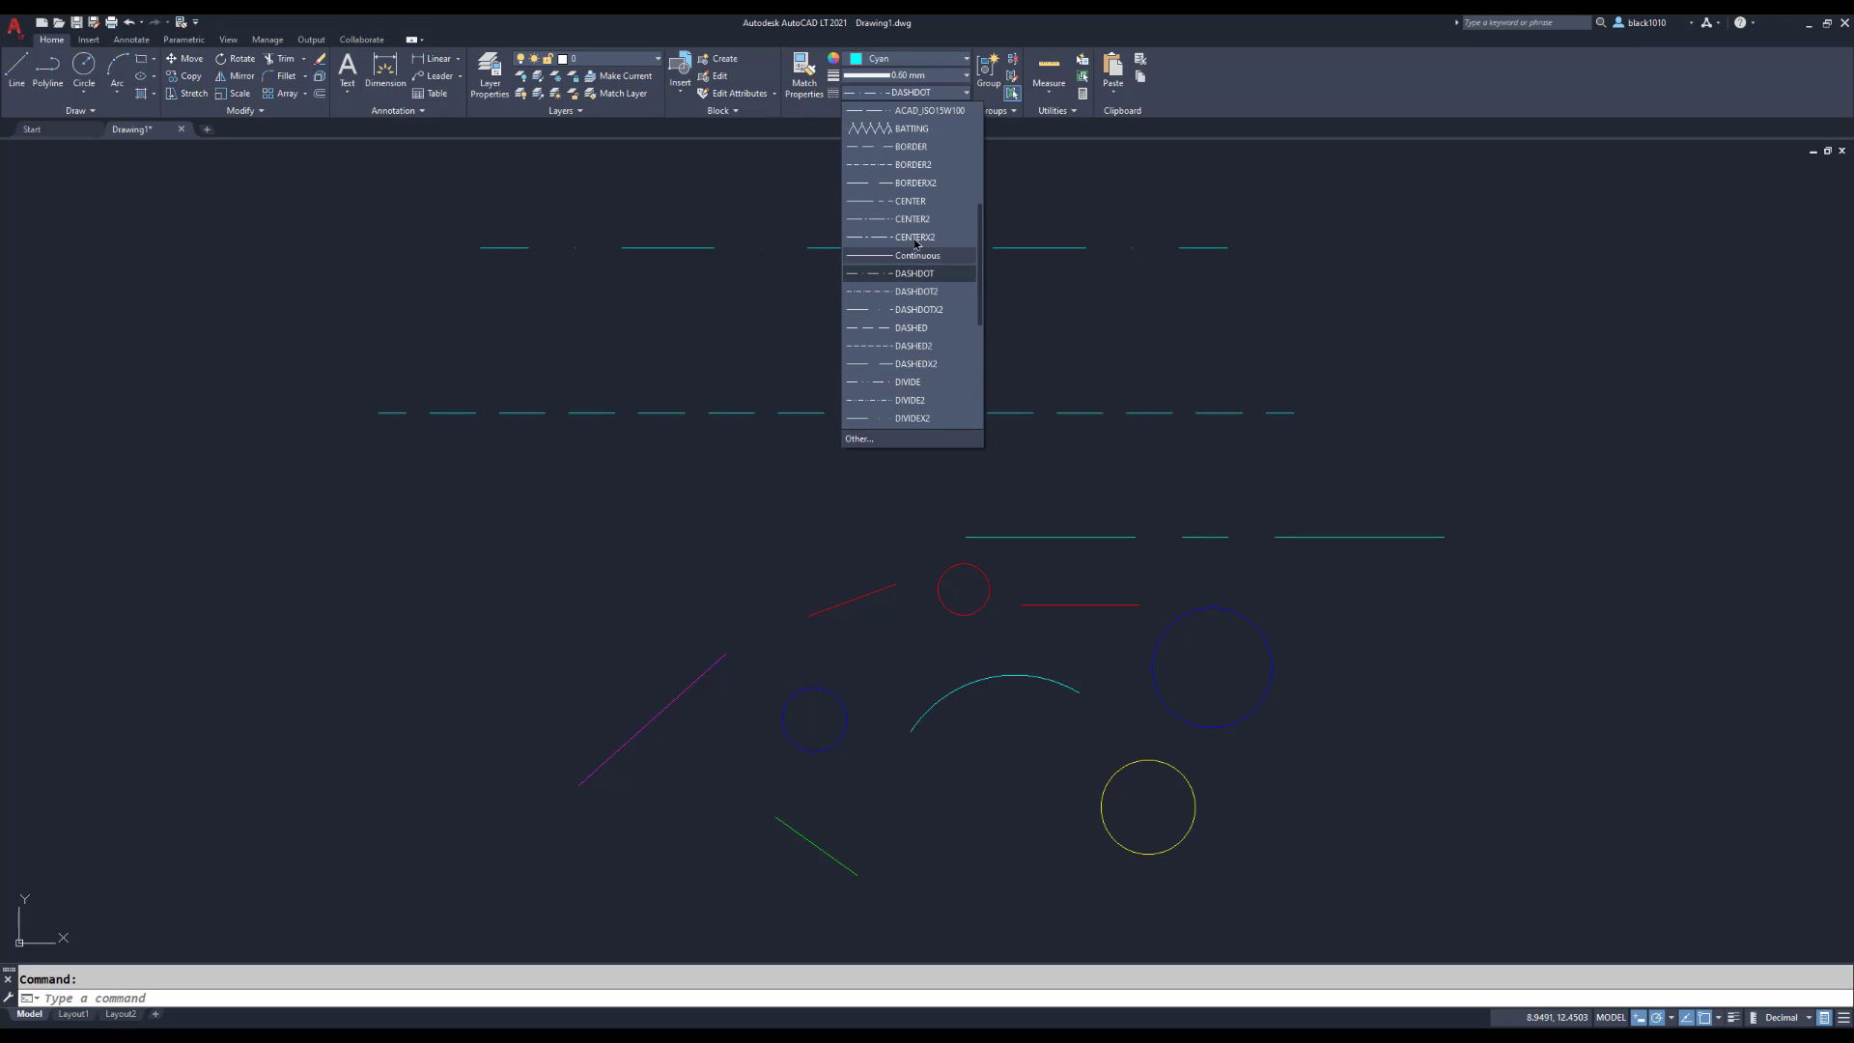
pyautogui.click(914, 260)
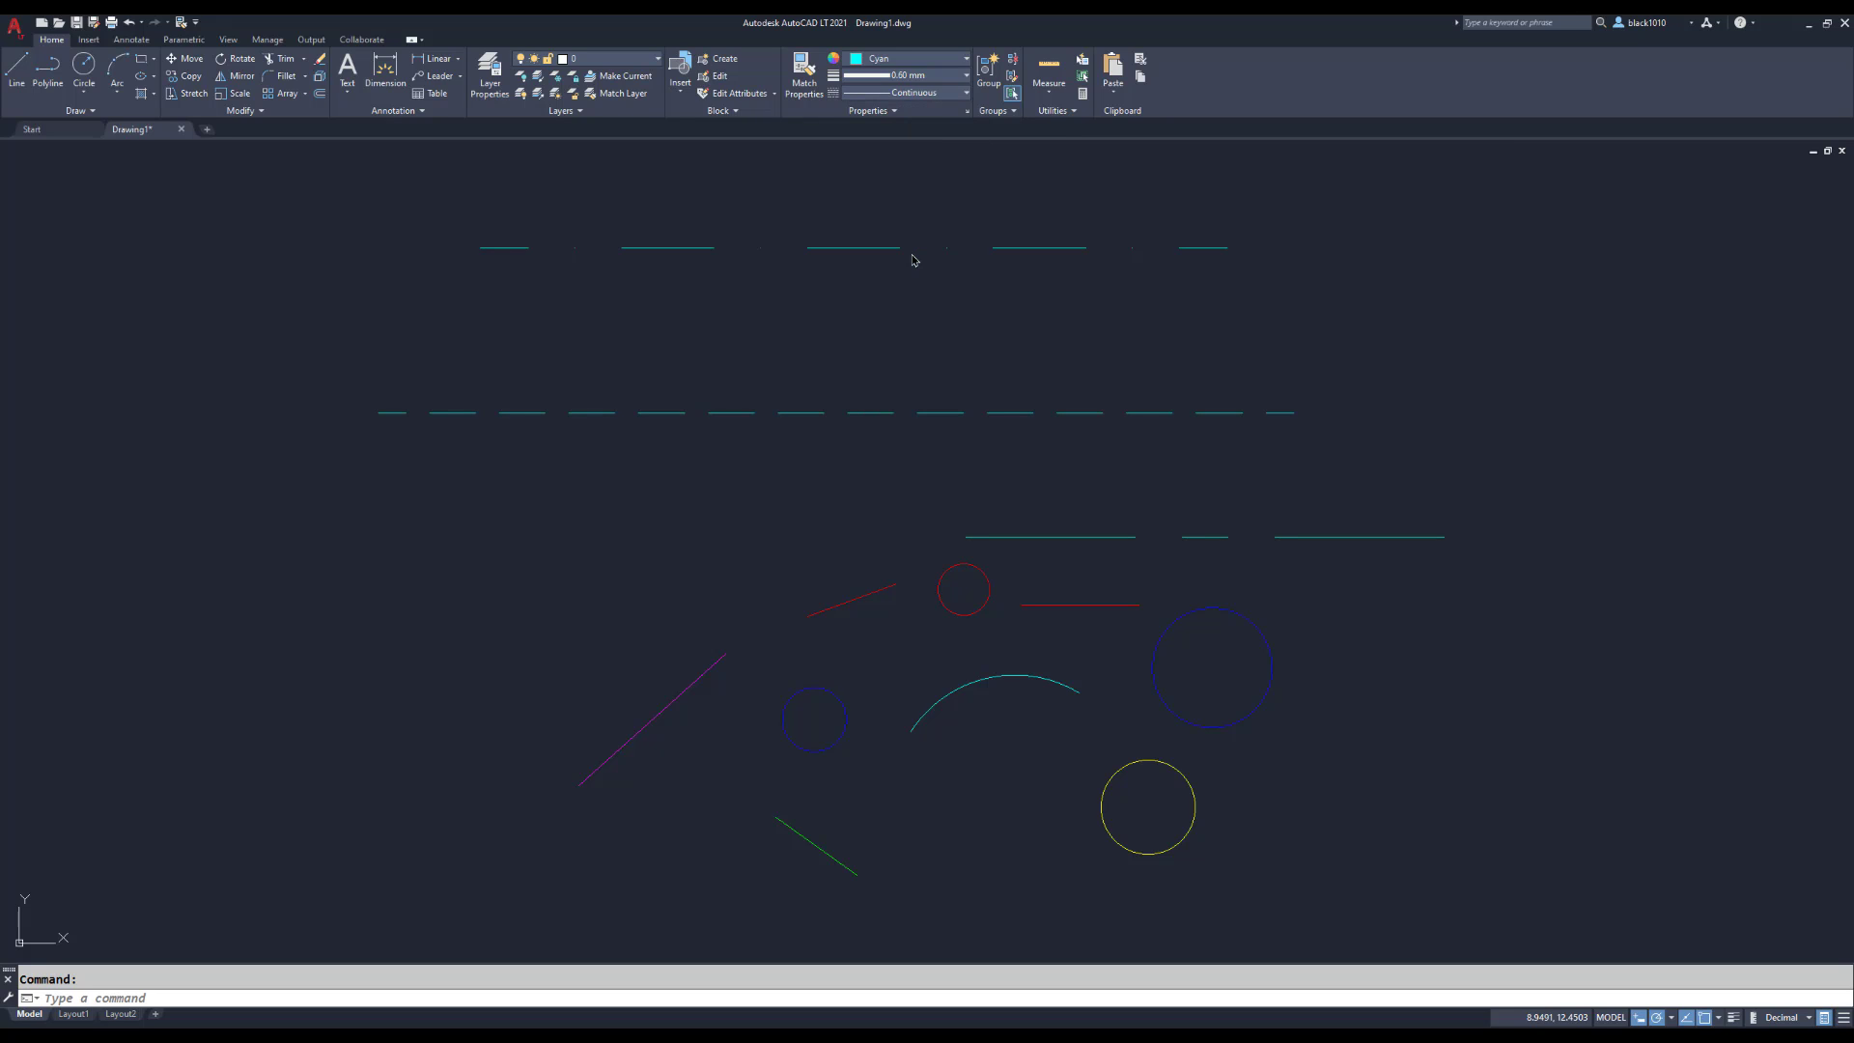
pyautogui.click(964, 60)
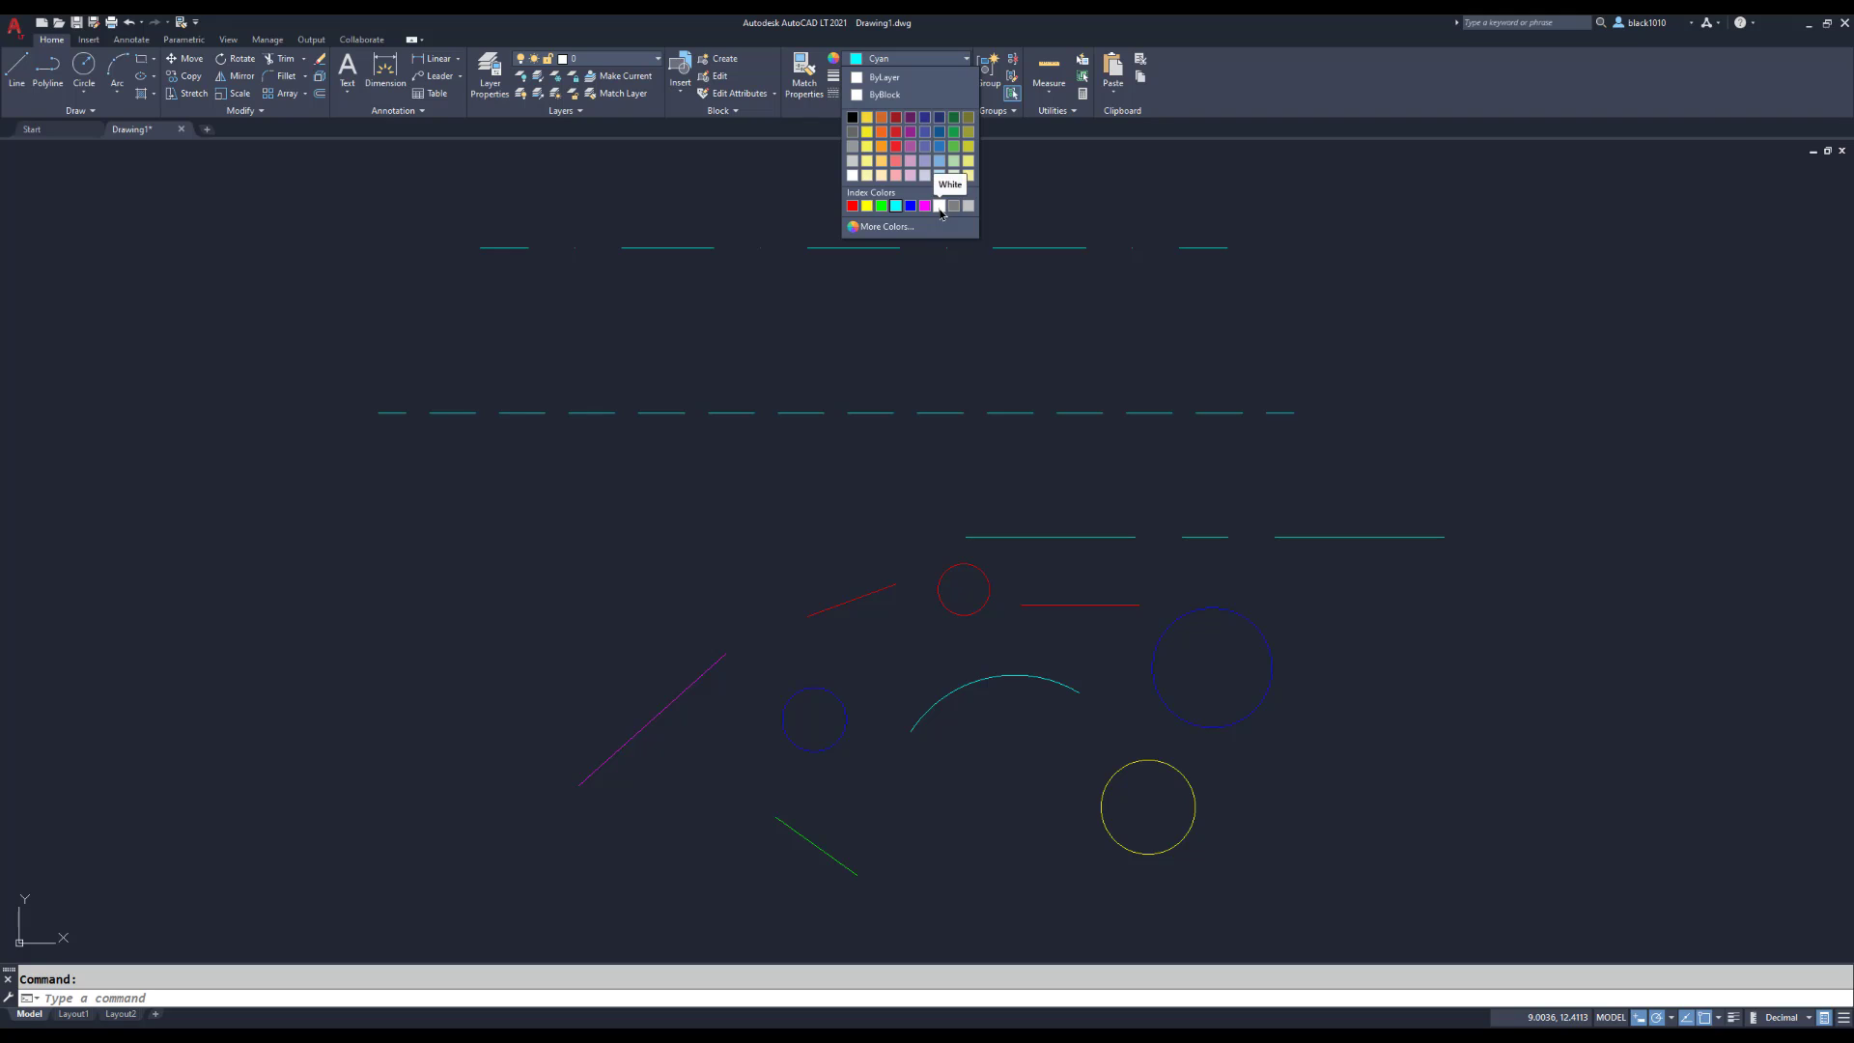
pyautogui.click(938, 206)
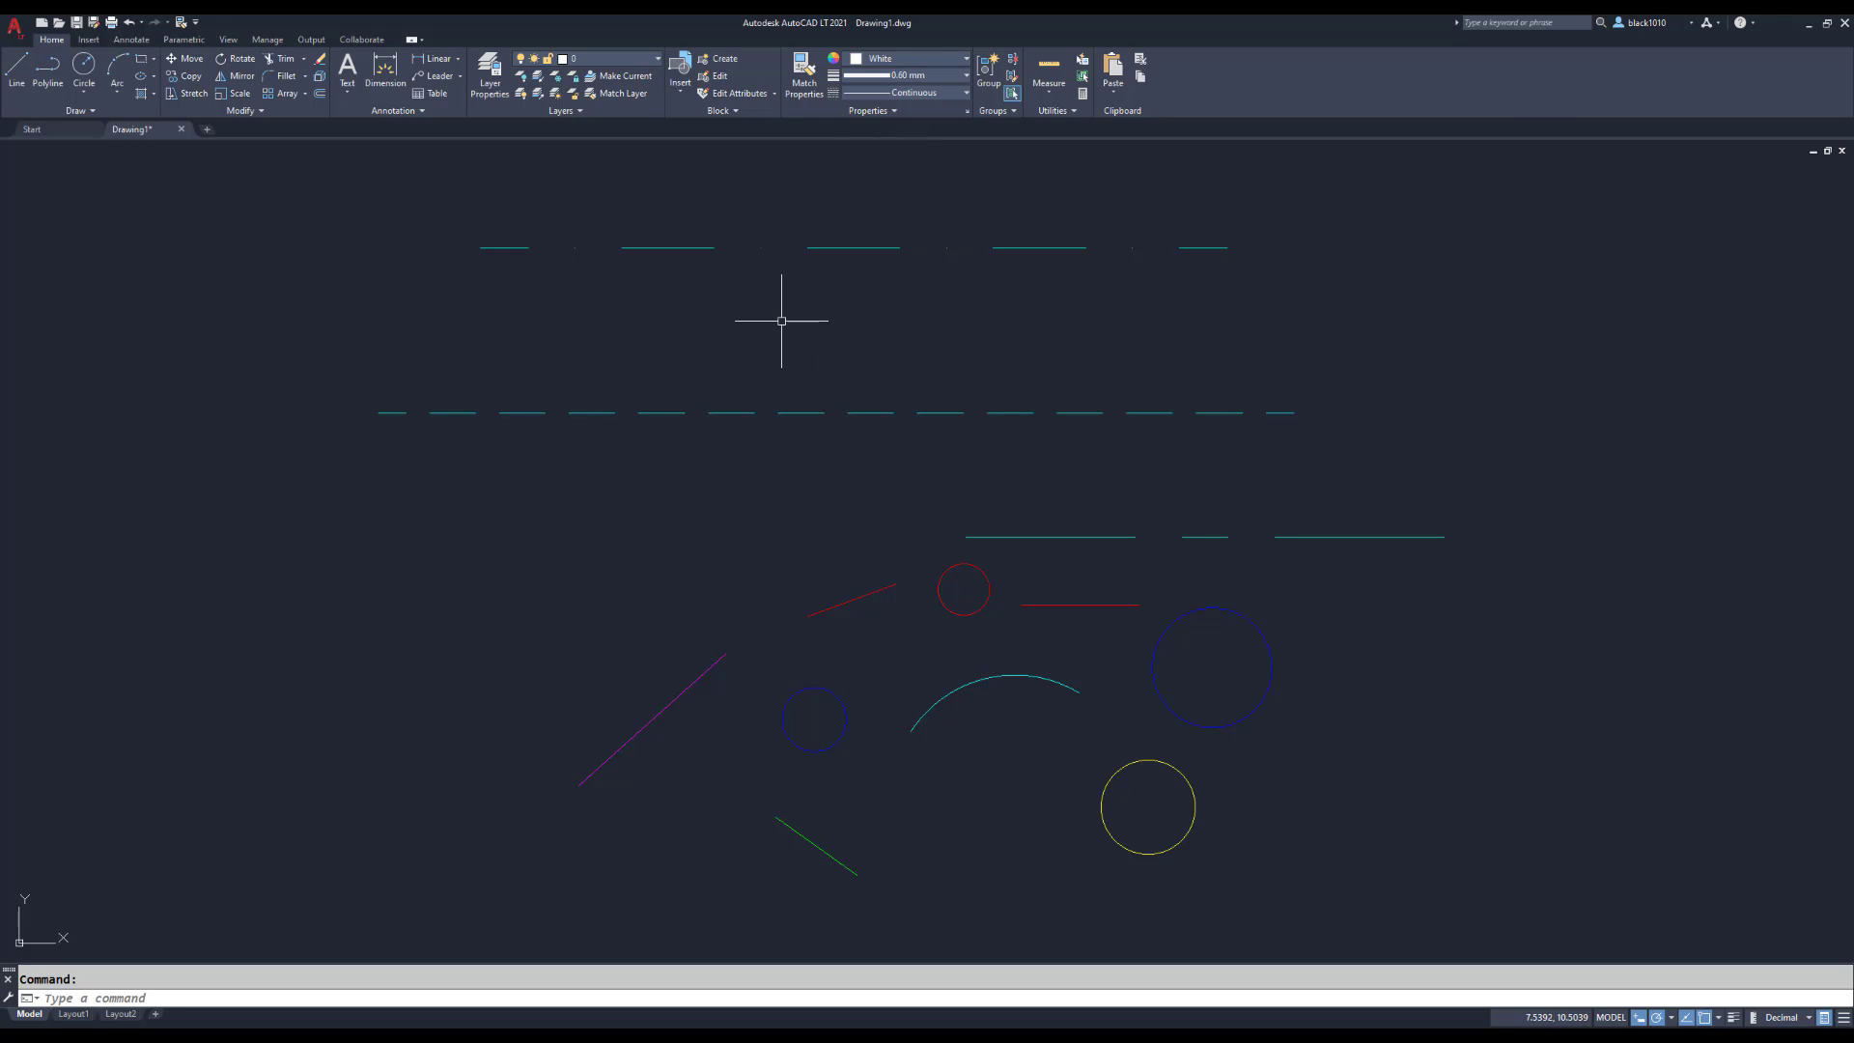
# Step: Draw a long horizontal line midway between the two upper broken cyan lines
pyautogui.click(17, 73)
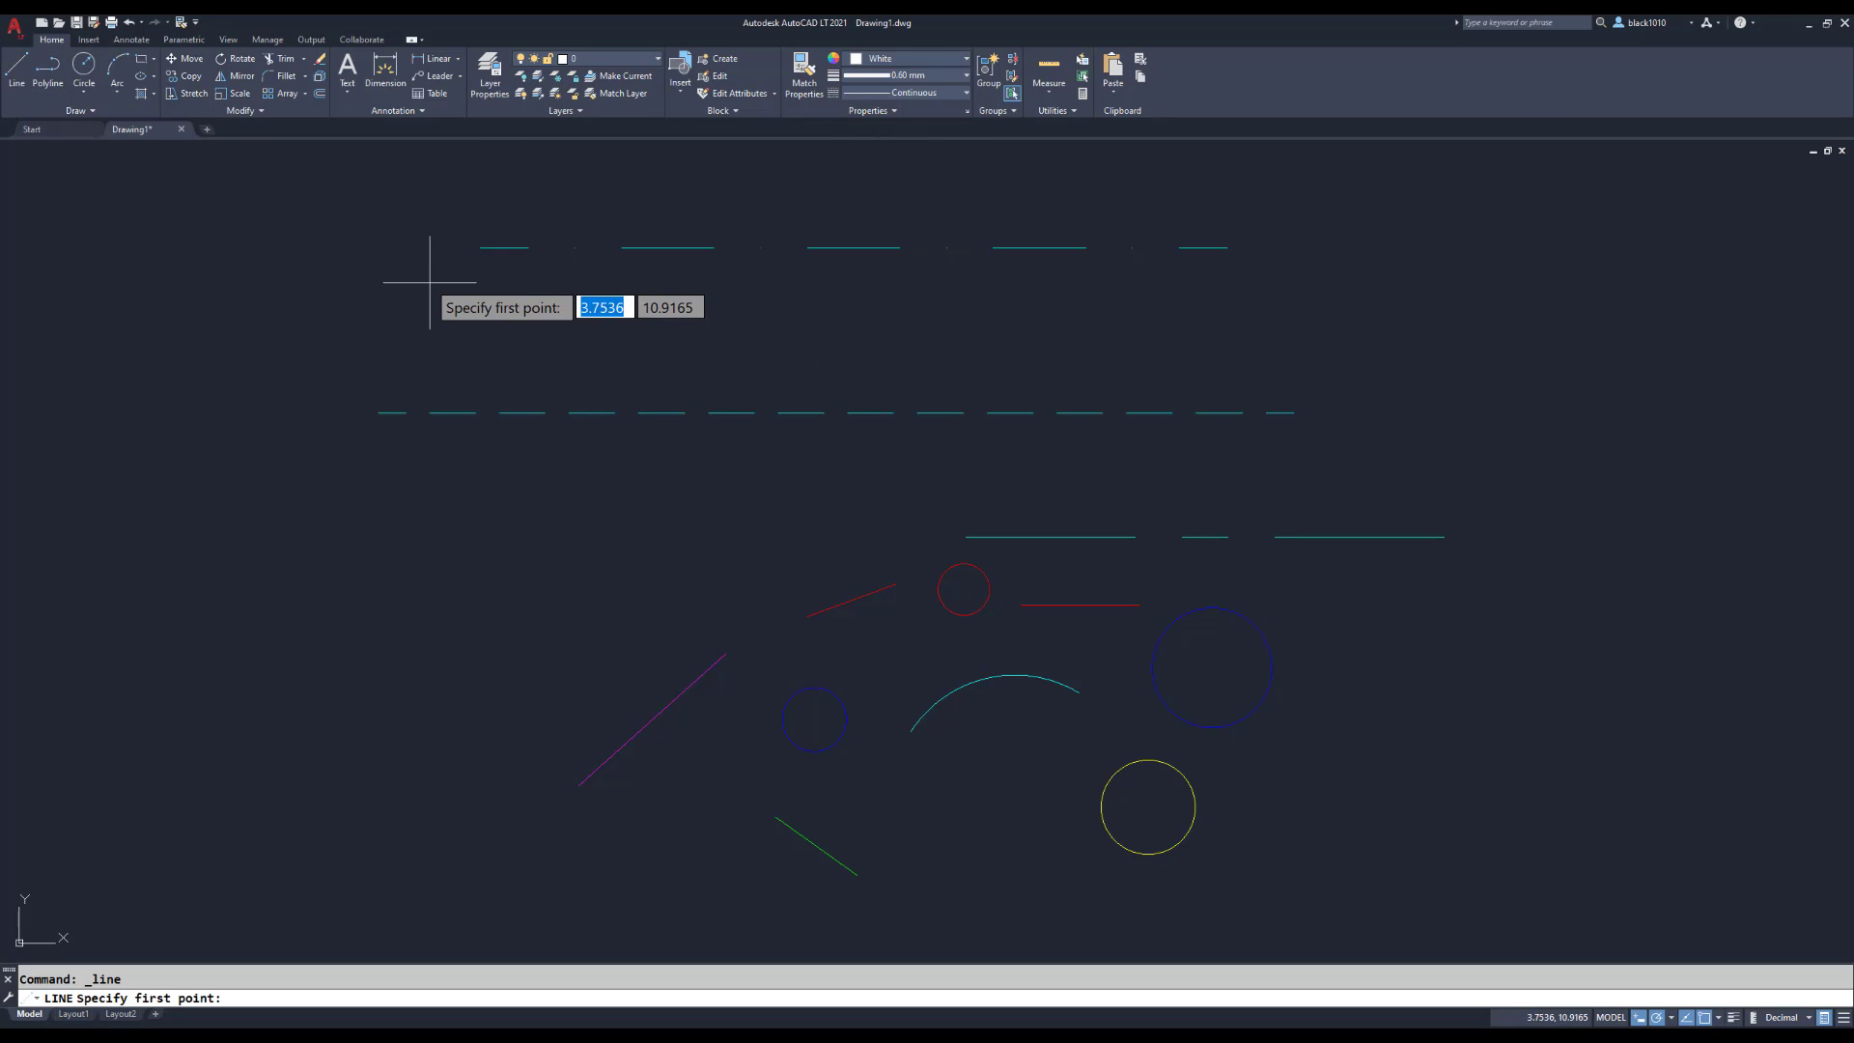
pyautogui.click(486, 328)
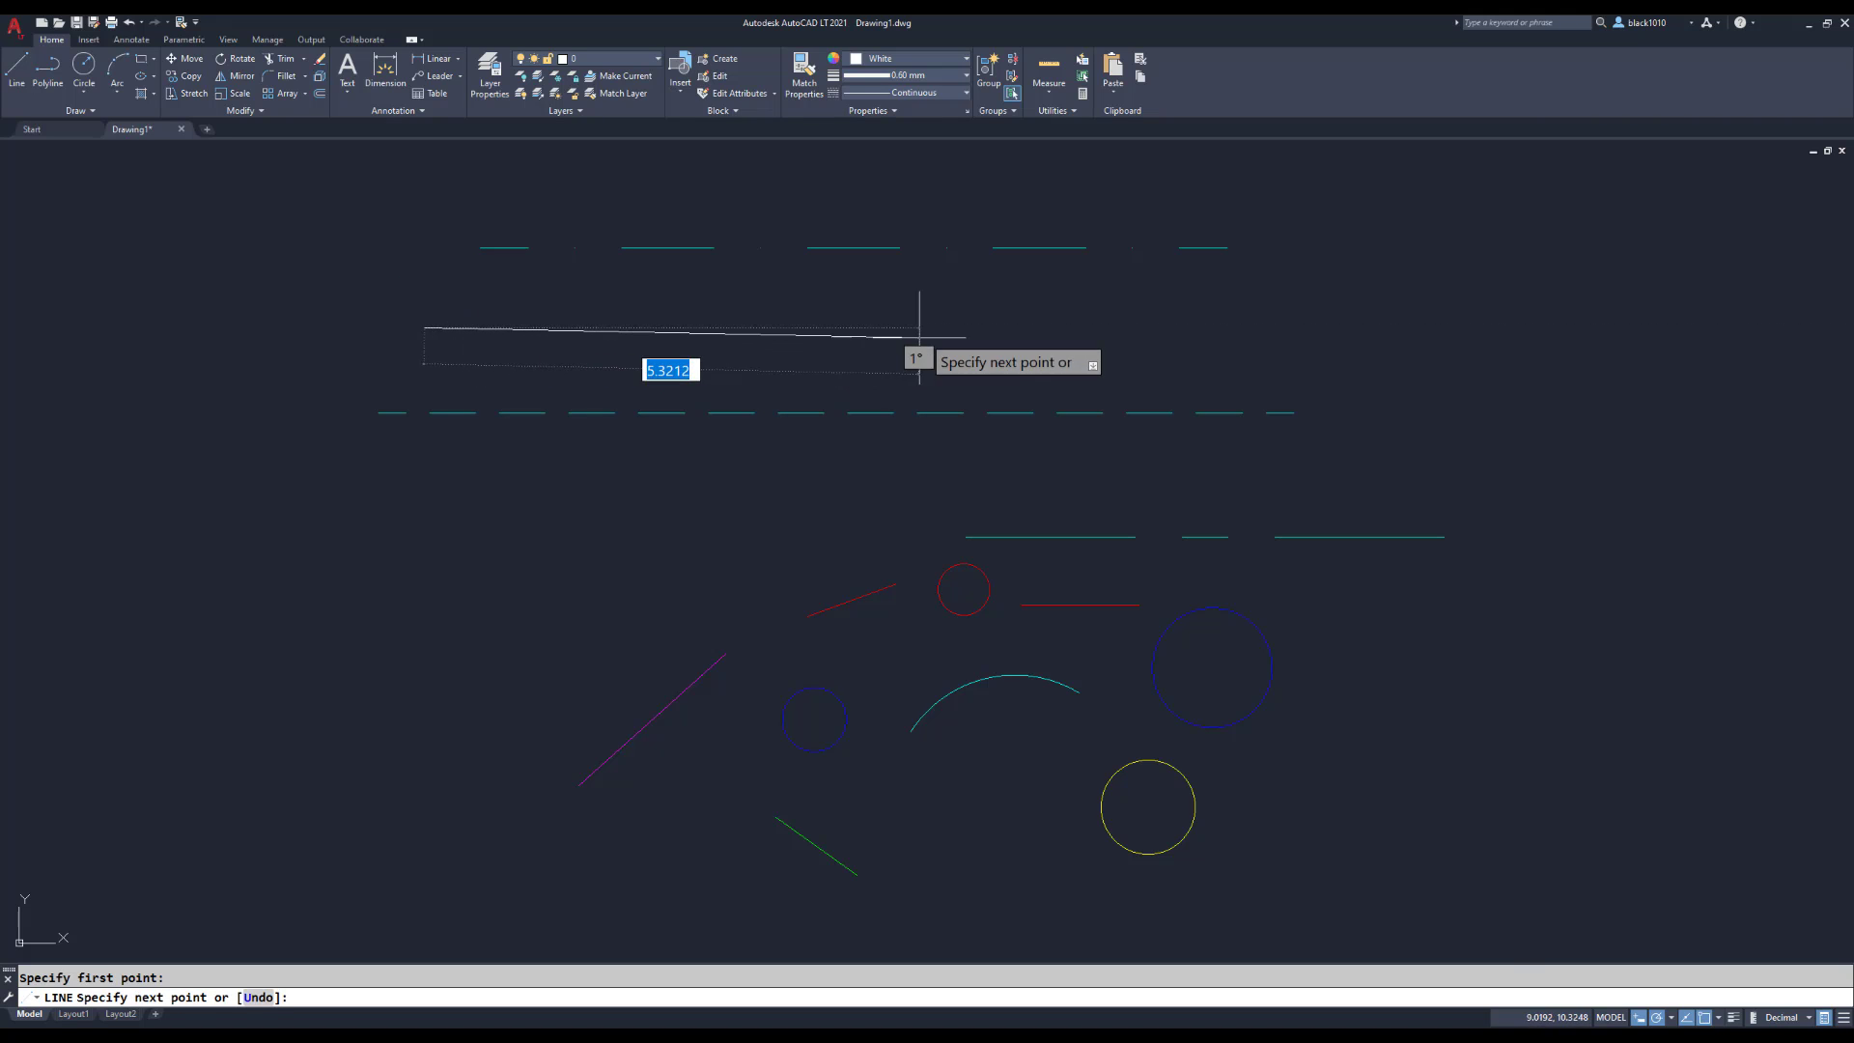
pyautogui.click(1321, 329)
pyautogui.press('Return')
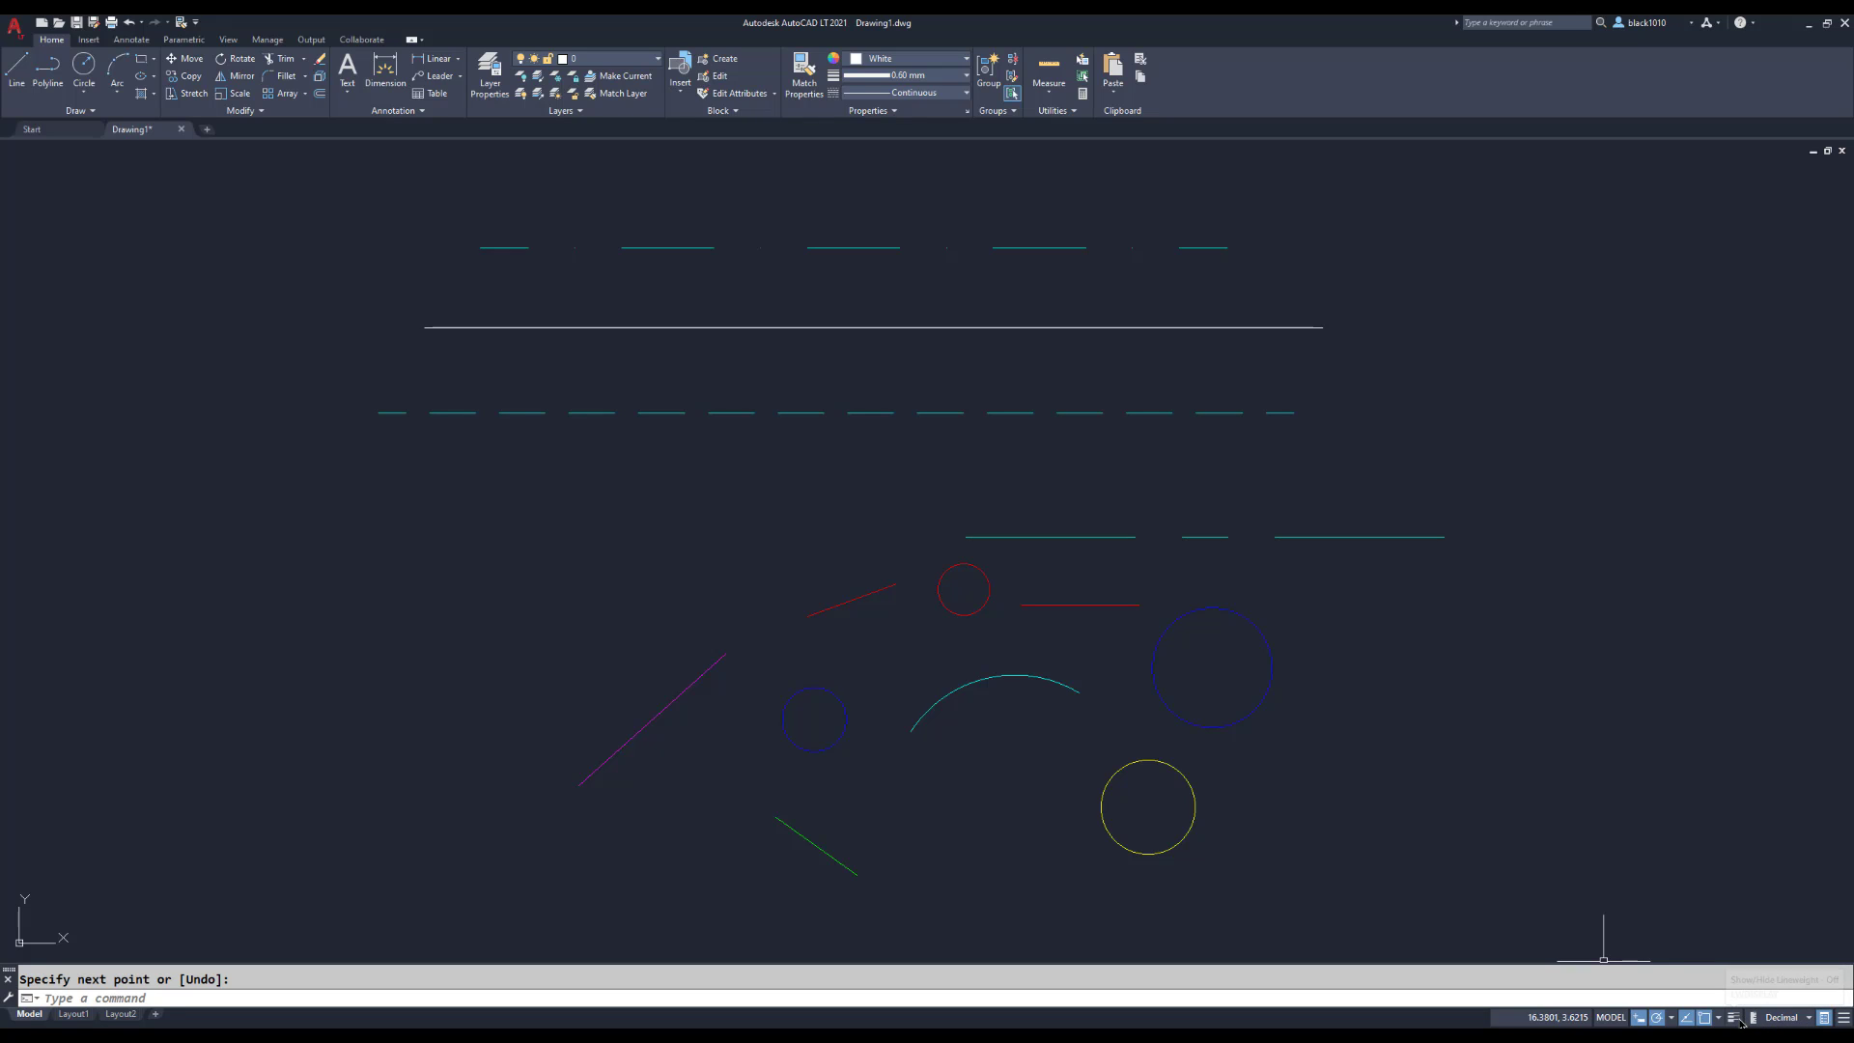
# Step: Turn on the display of lineweights in the drawing
pyautogui.click(1844, 1020)
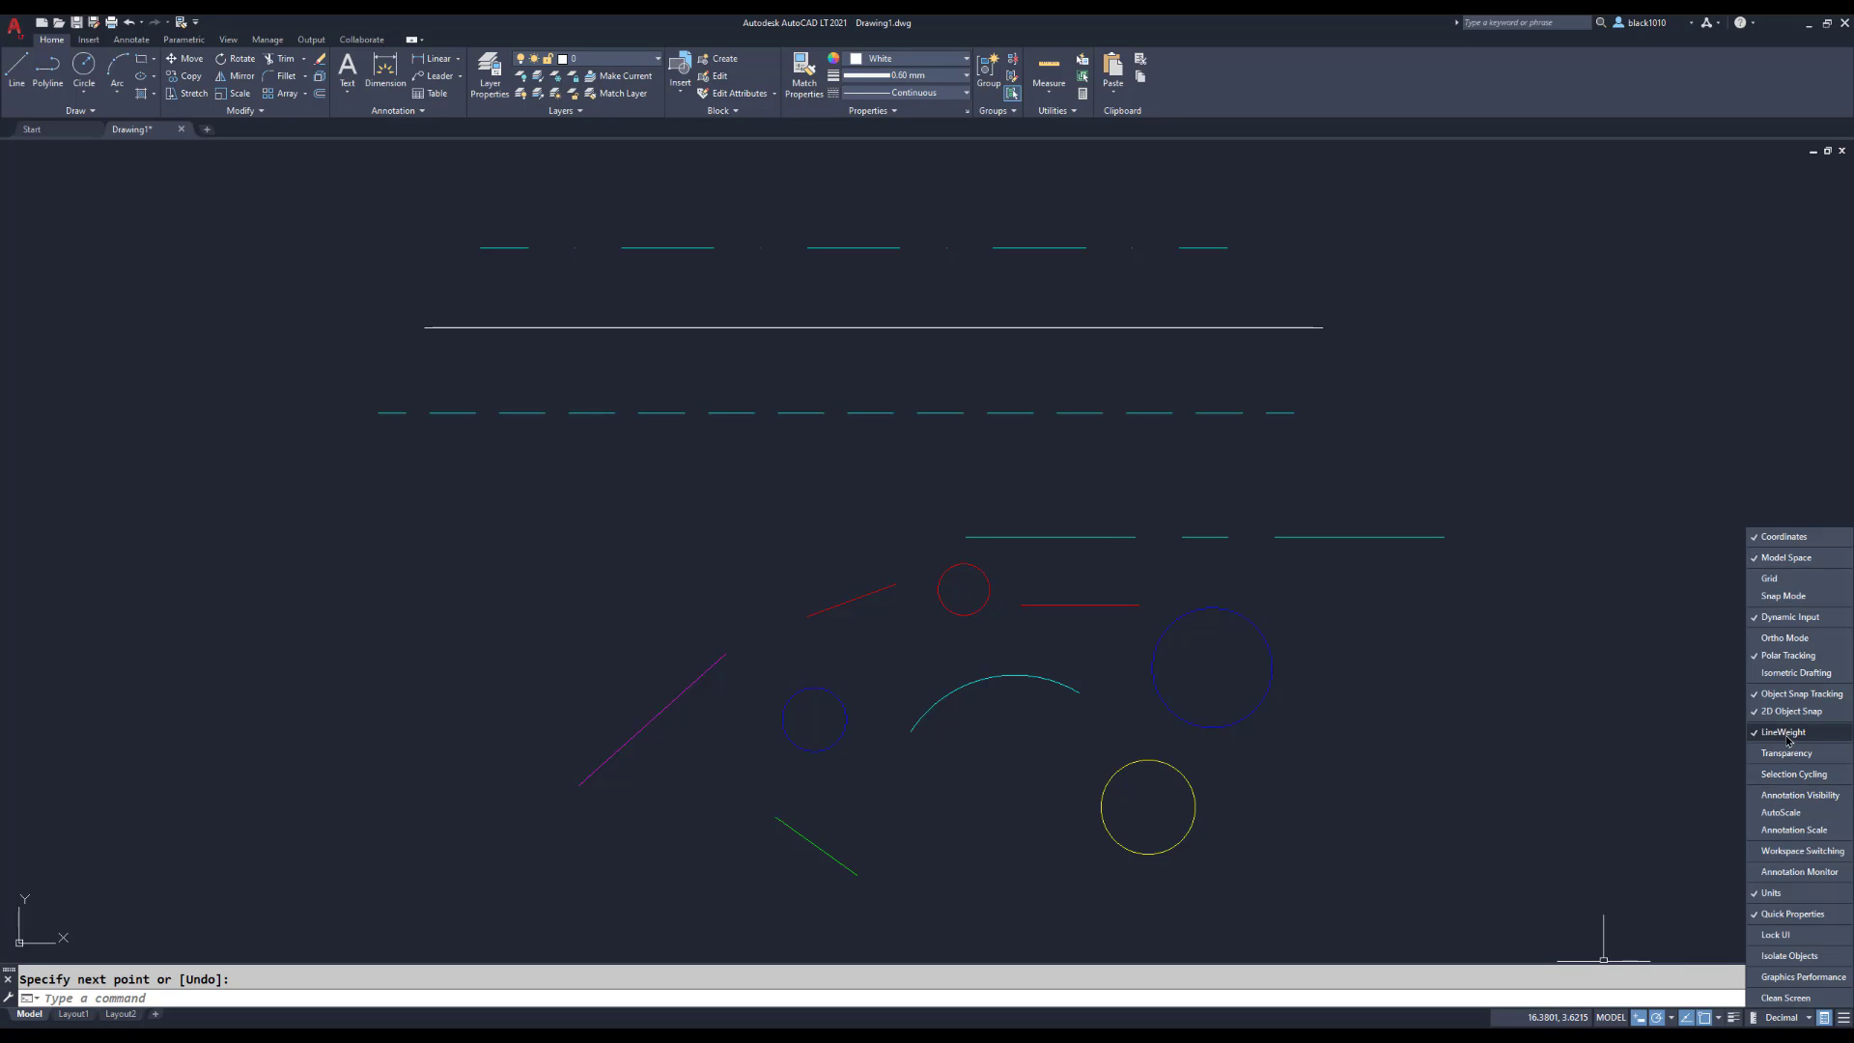
pyautogui.click(1688, 733)
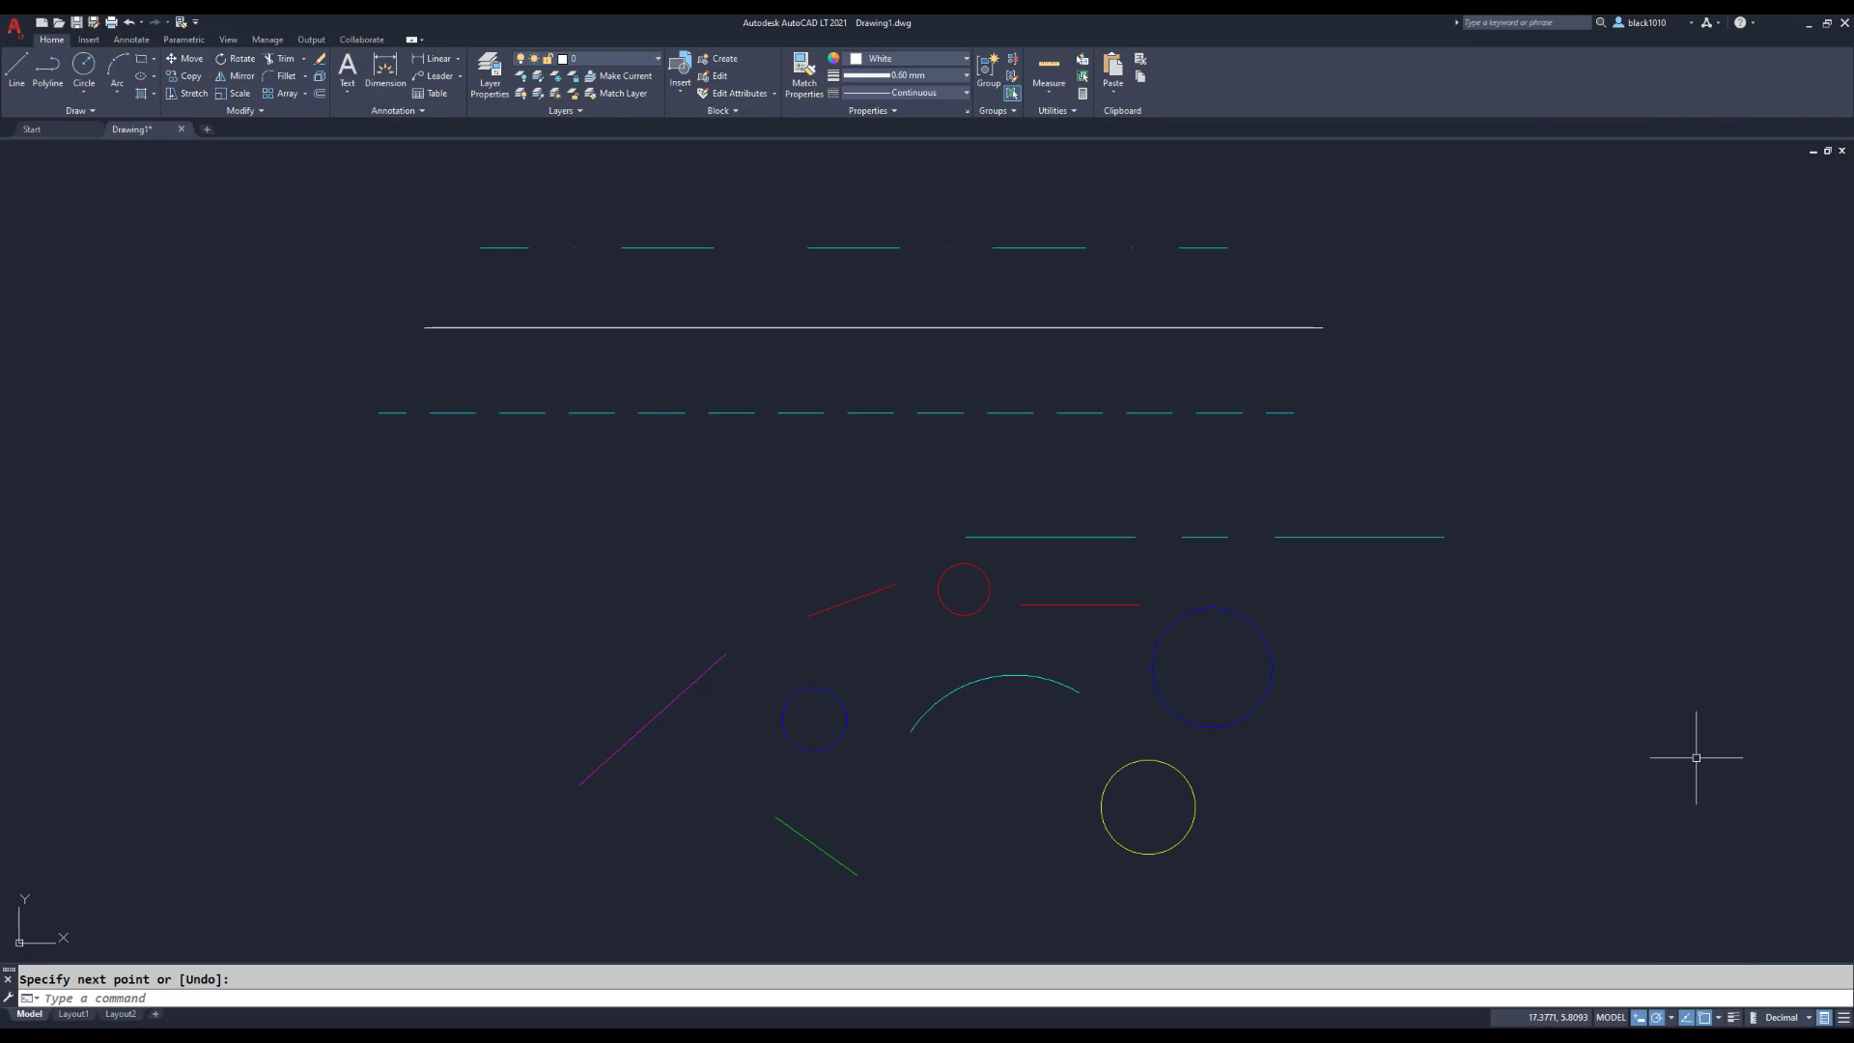
pyautogui.click(1734, 1018)
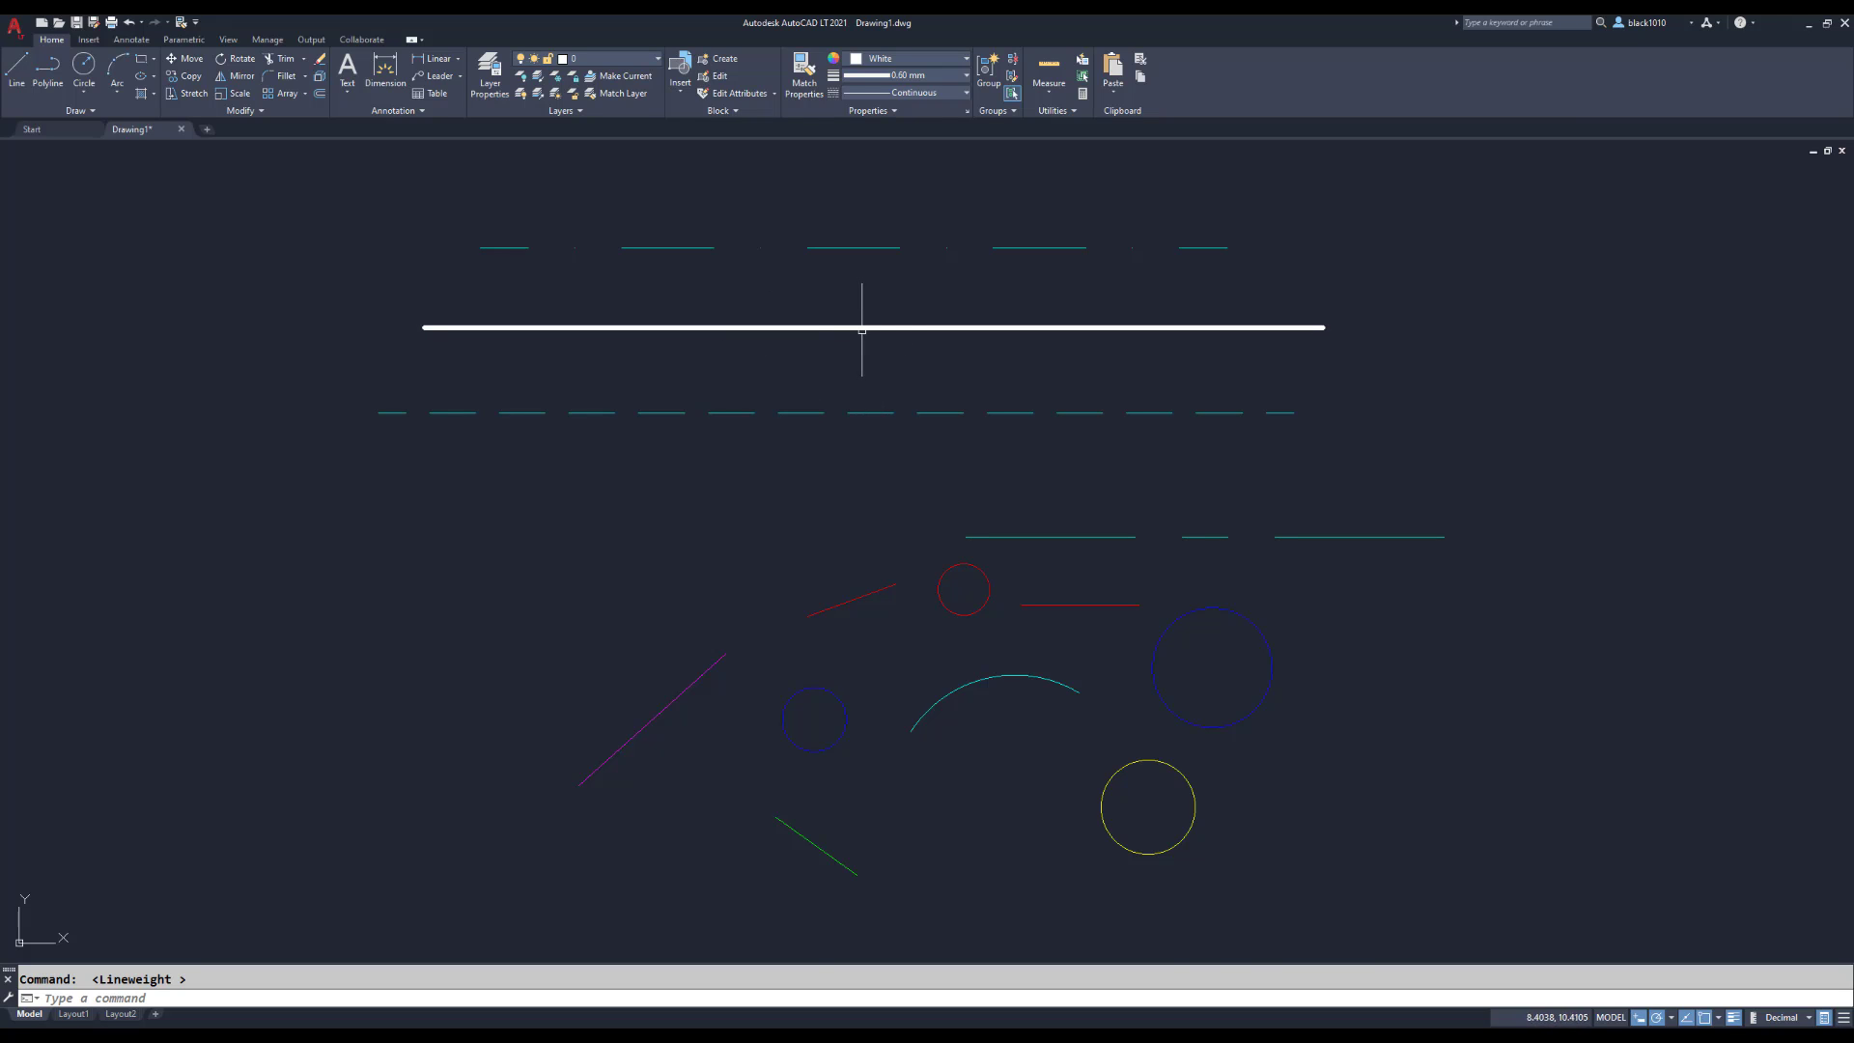
# Step: Examine the displayed thickness of the white line at different magnifications
pyautogui.scroll(5, 855, 323)
pyautogui.scroll(4, 855, 323)
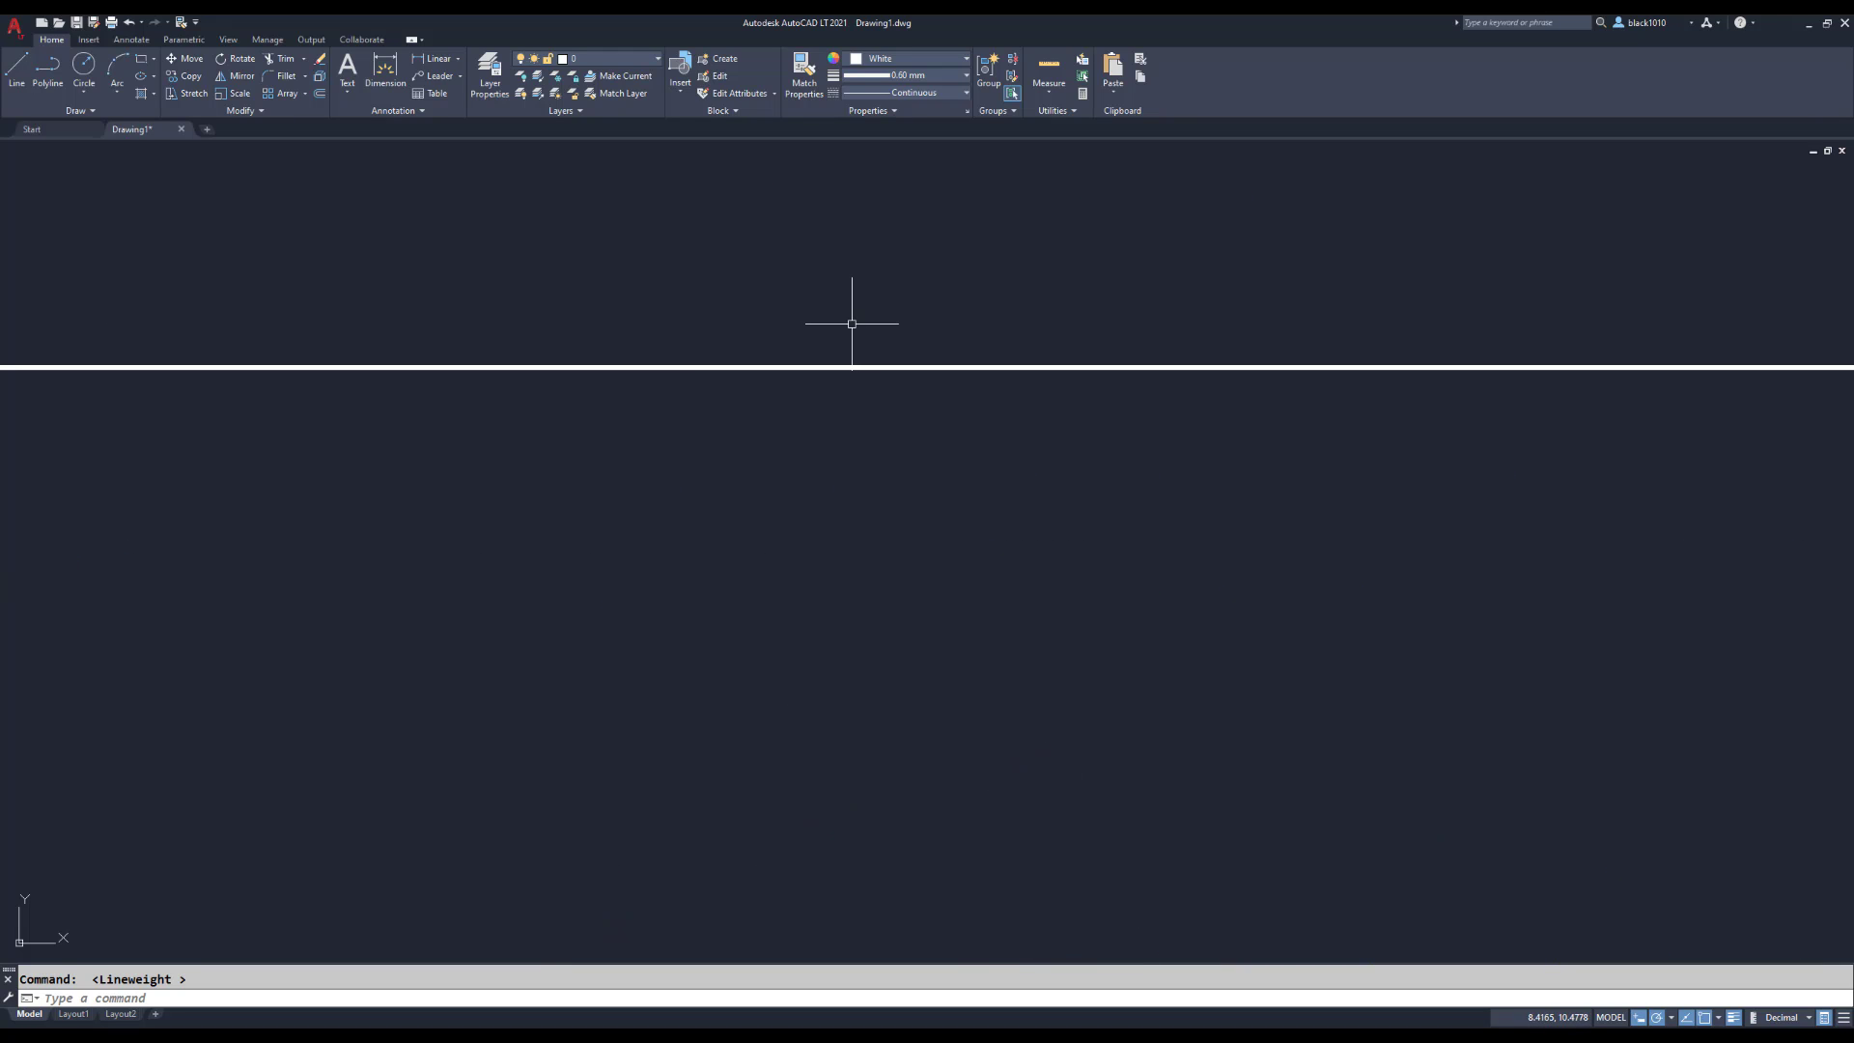
pyautogui.scroll(-3, 848, 323)
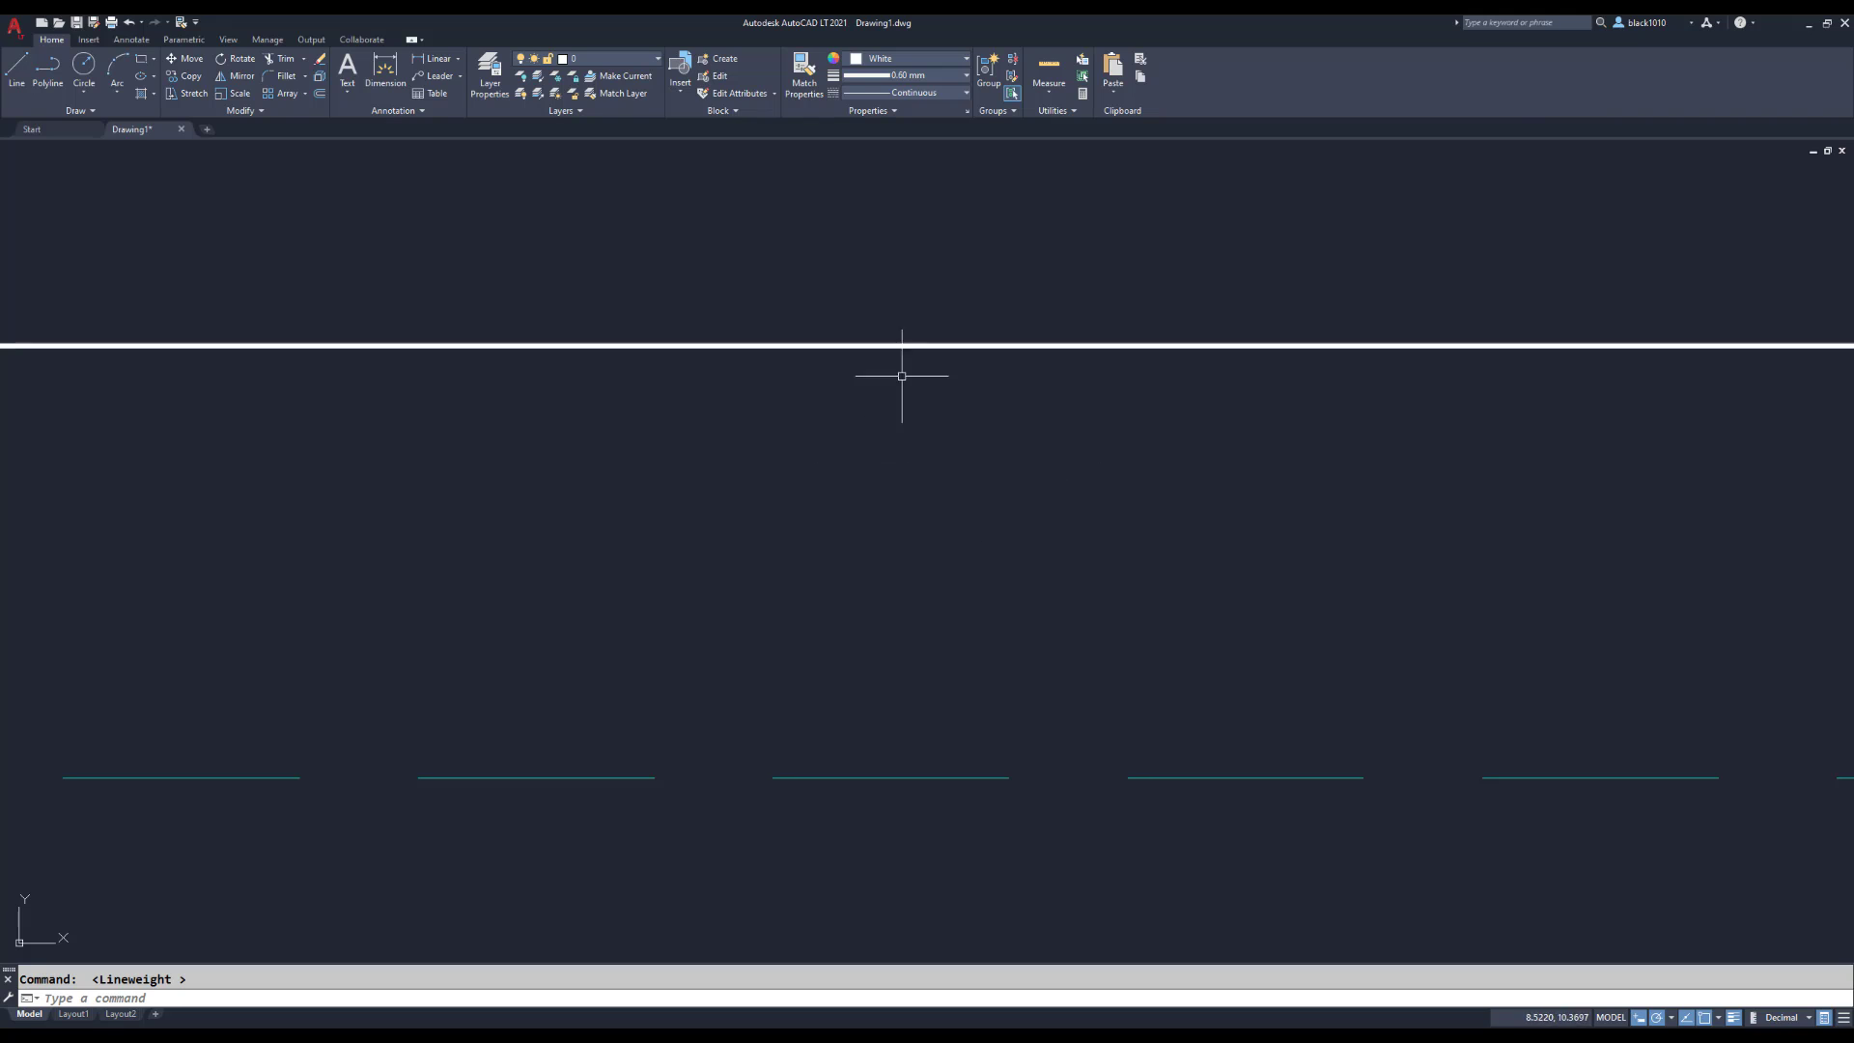
pyautogui.scroll(-1, 823, 578)
pyautogui.scroll(-5, 824, 578)
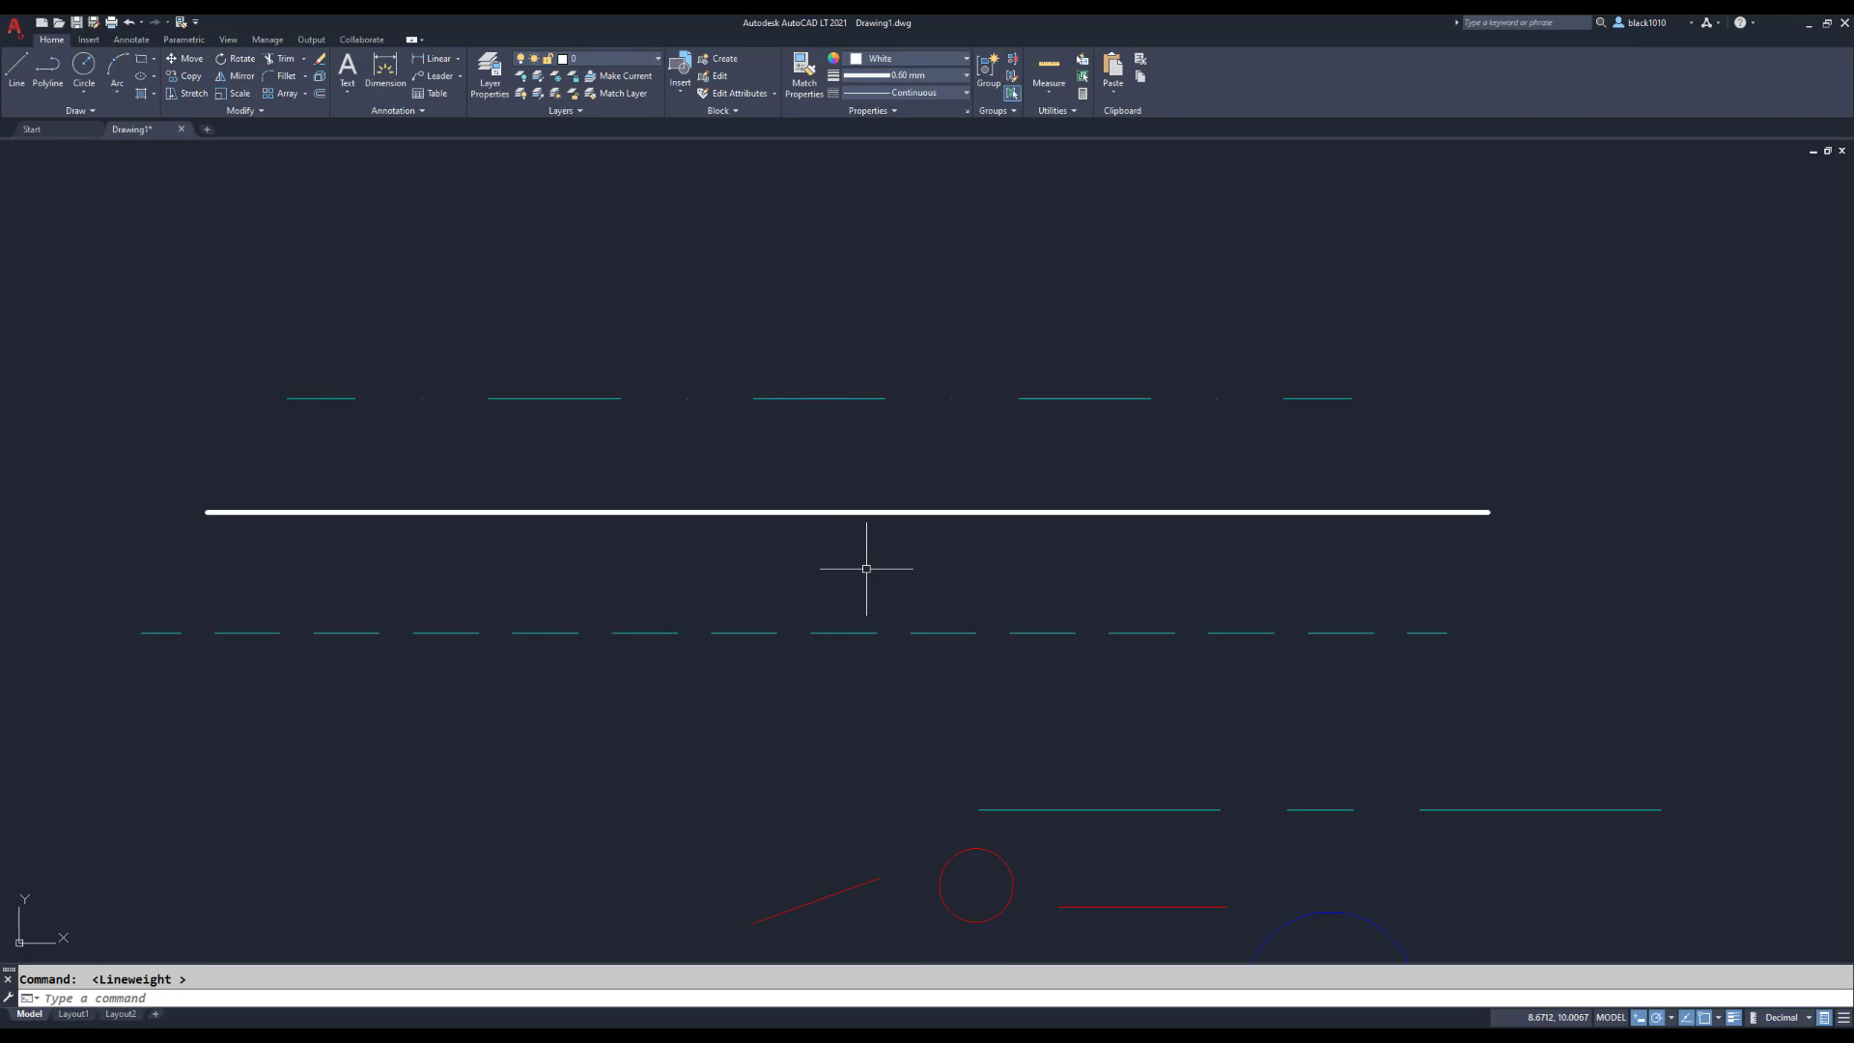
pyautogui.scroll(-3, 866, 569)
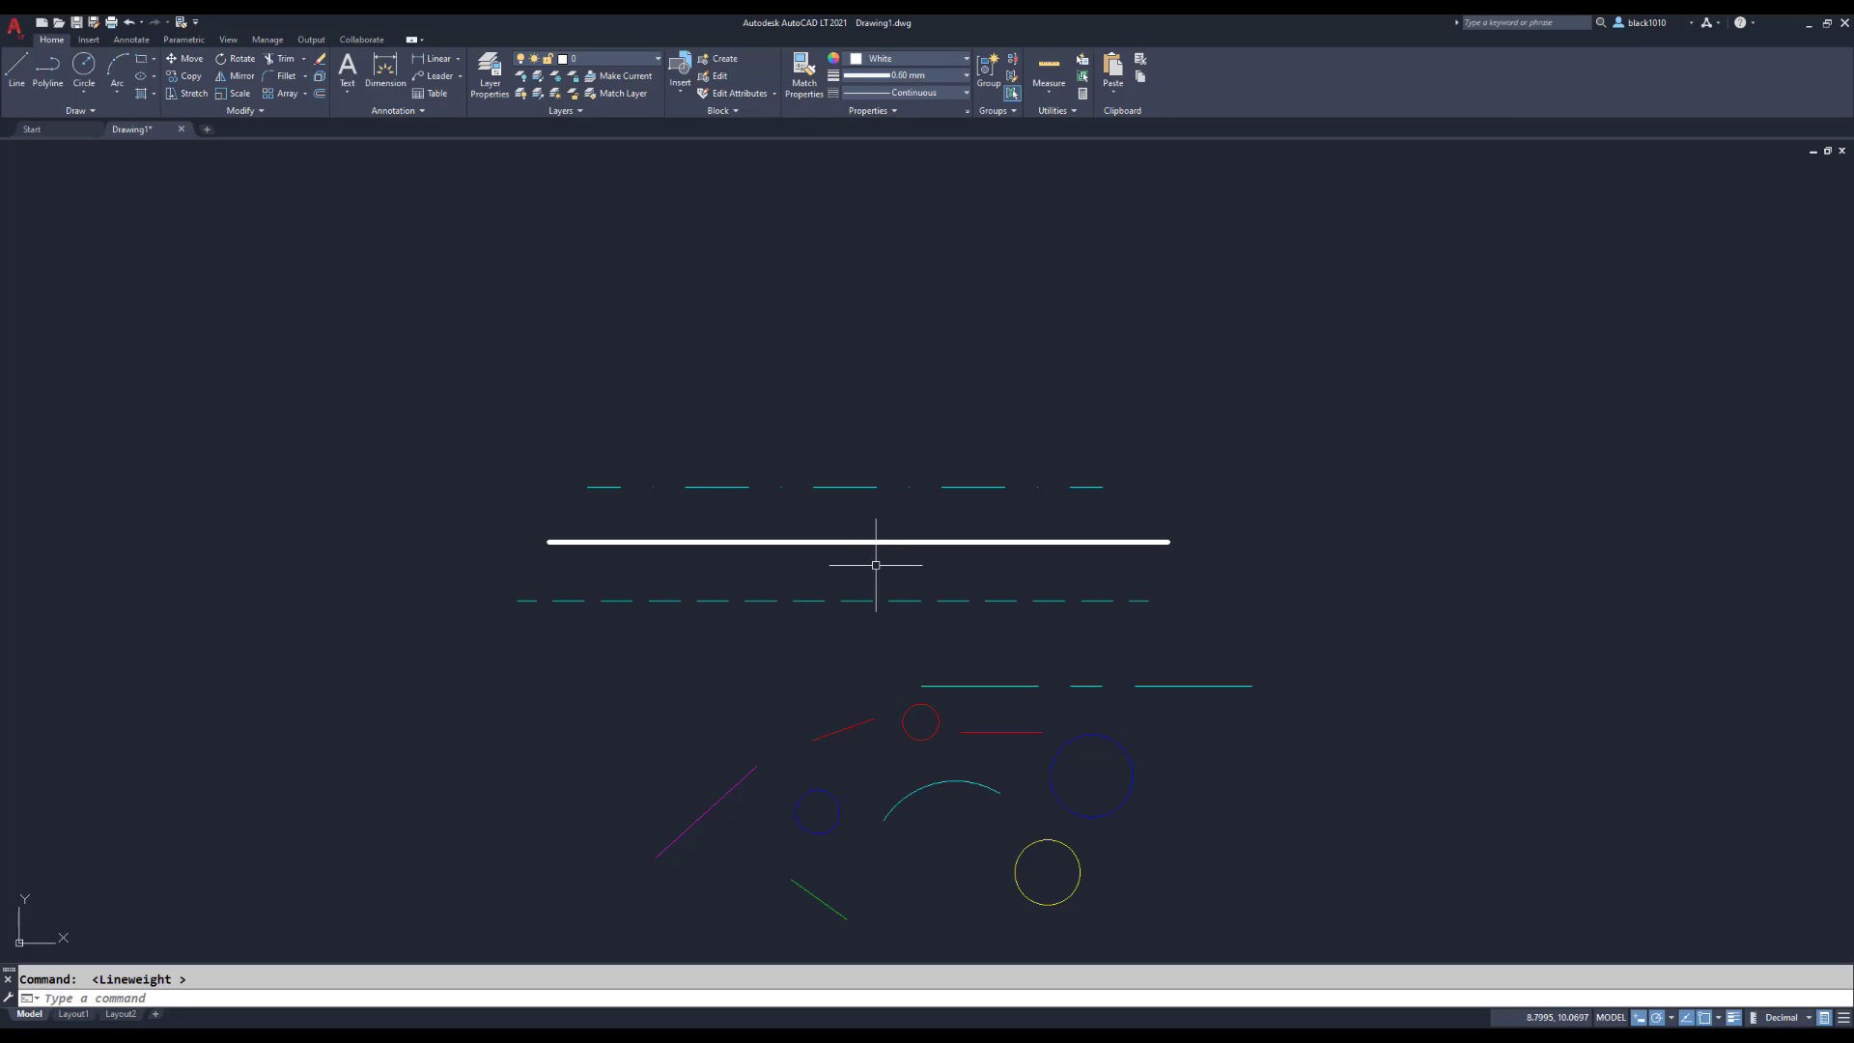
pyautogui.scroll(3, 876, 565)
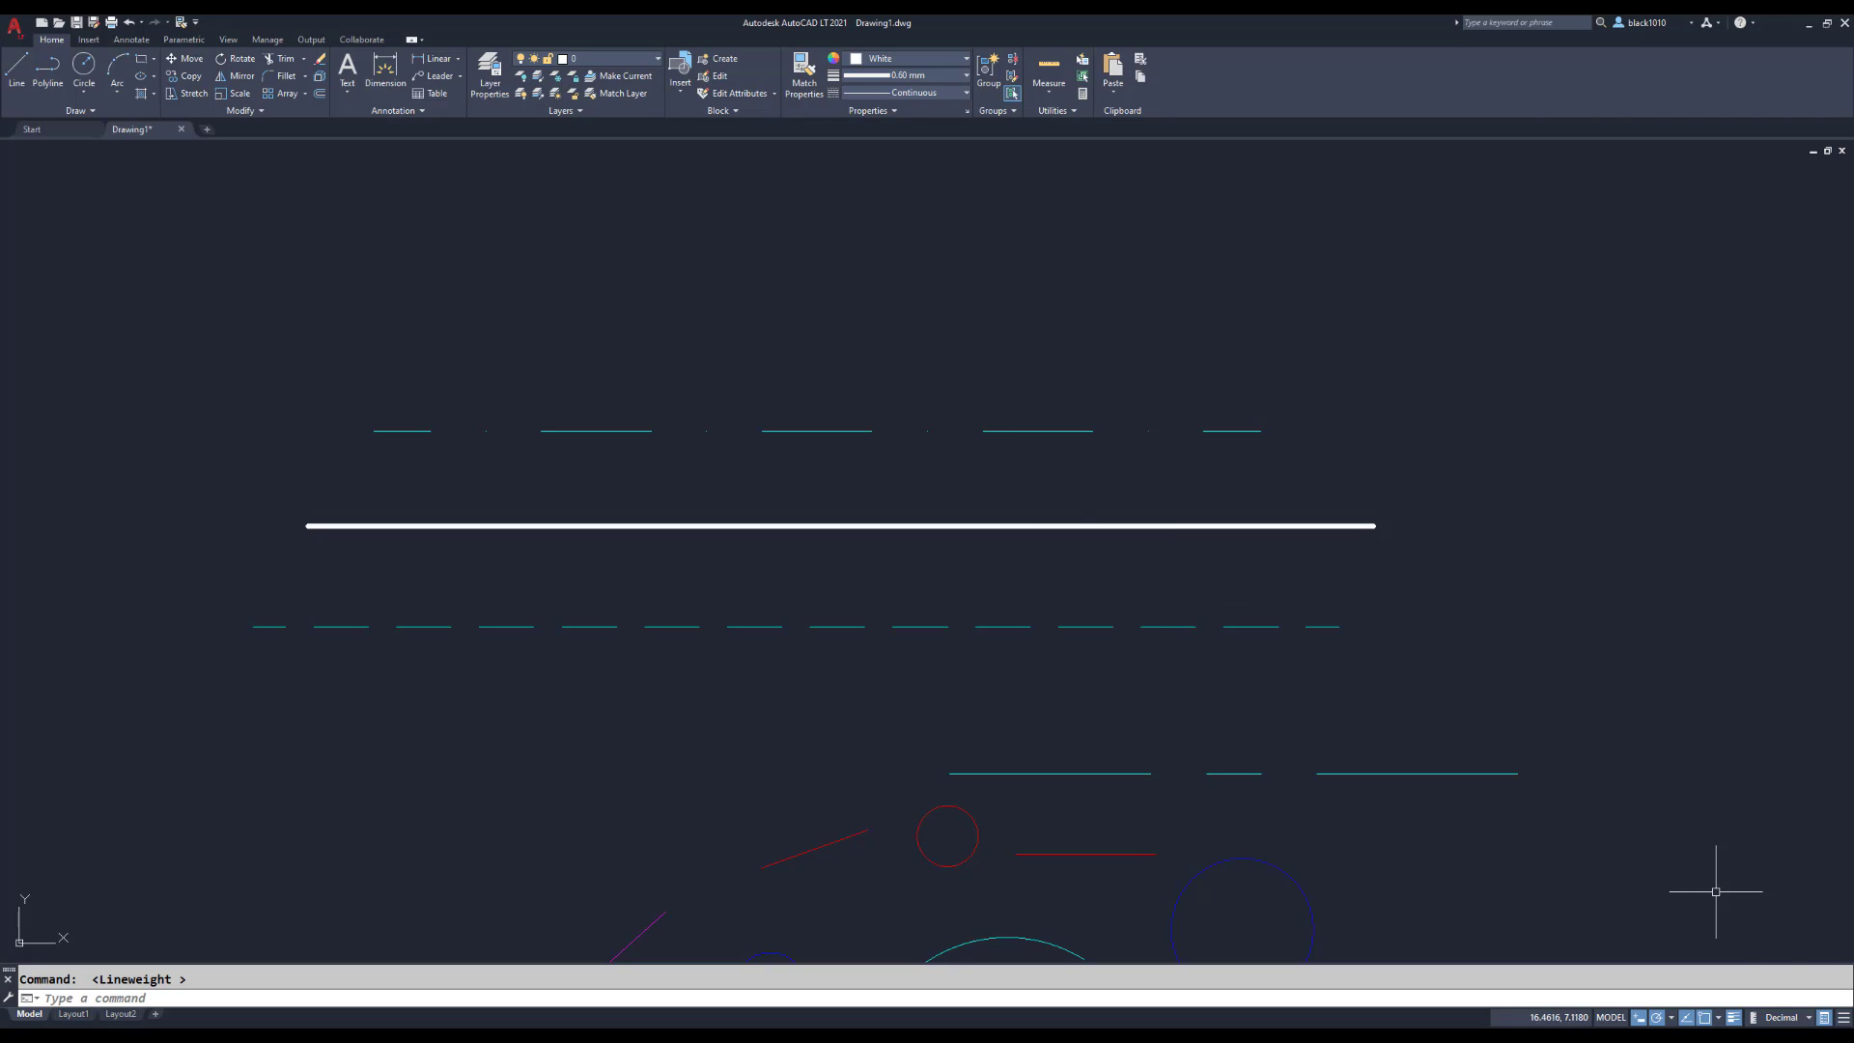
# Step: Set the lineweight display scale to its maximum in the lineweight settings
pyautogui.rightClick(1735, 1021)
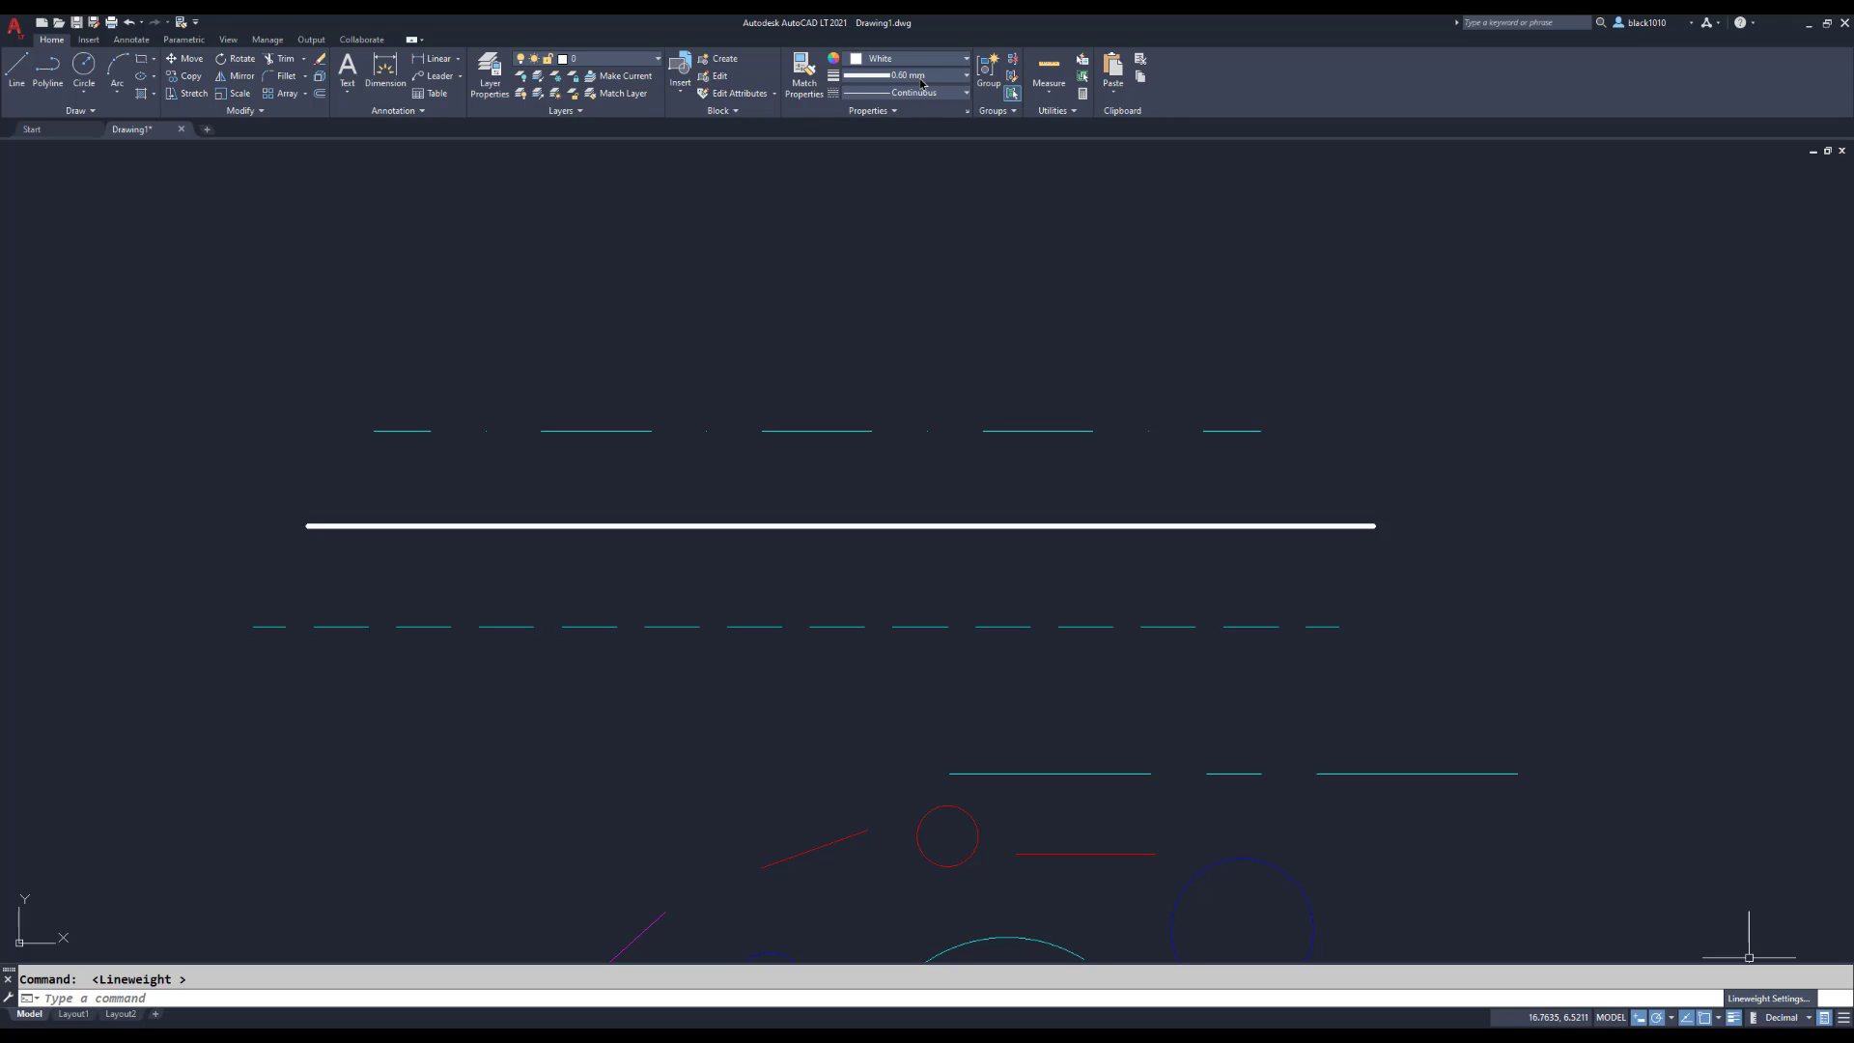
pyautogui.click(1771, 999)
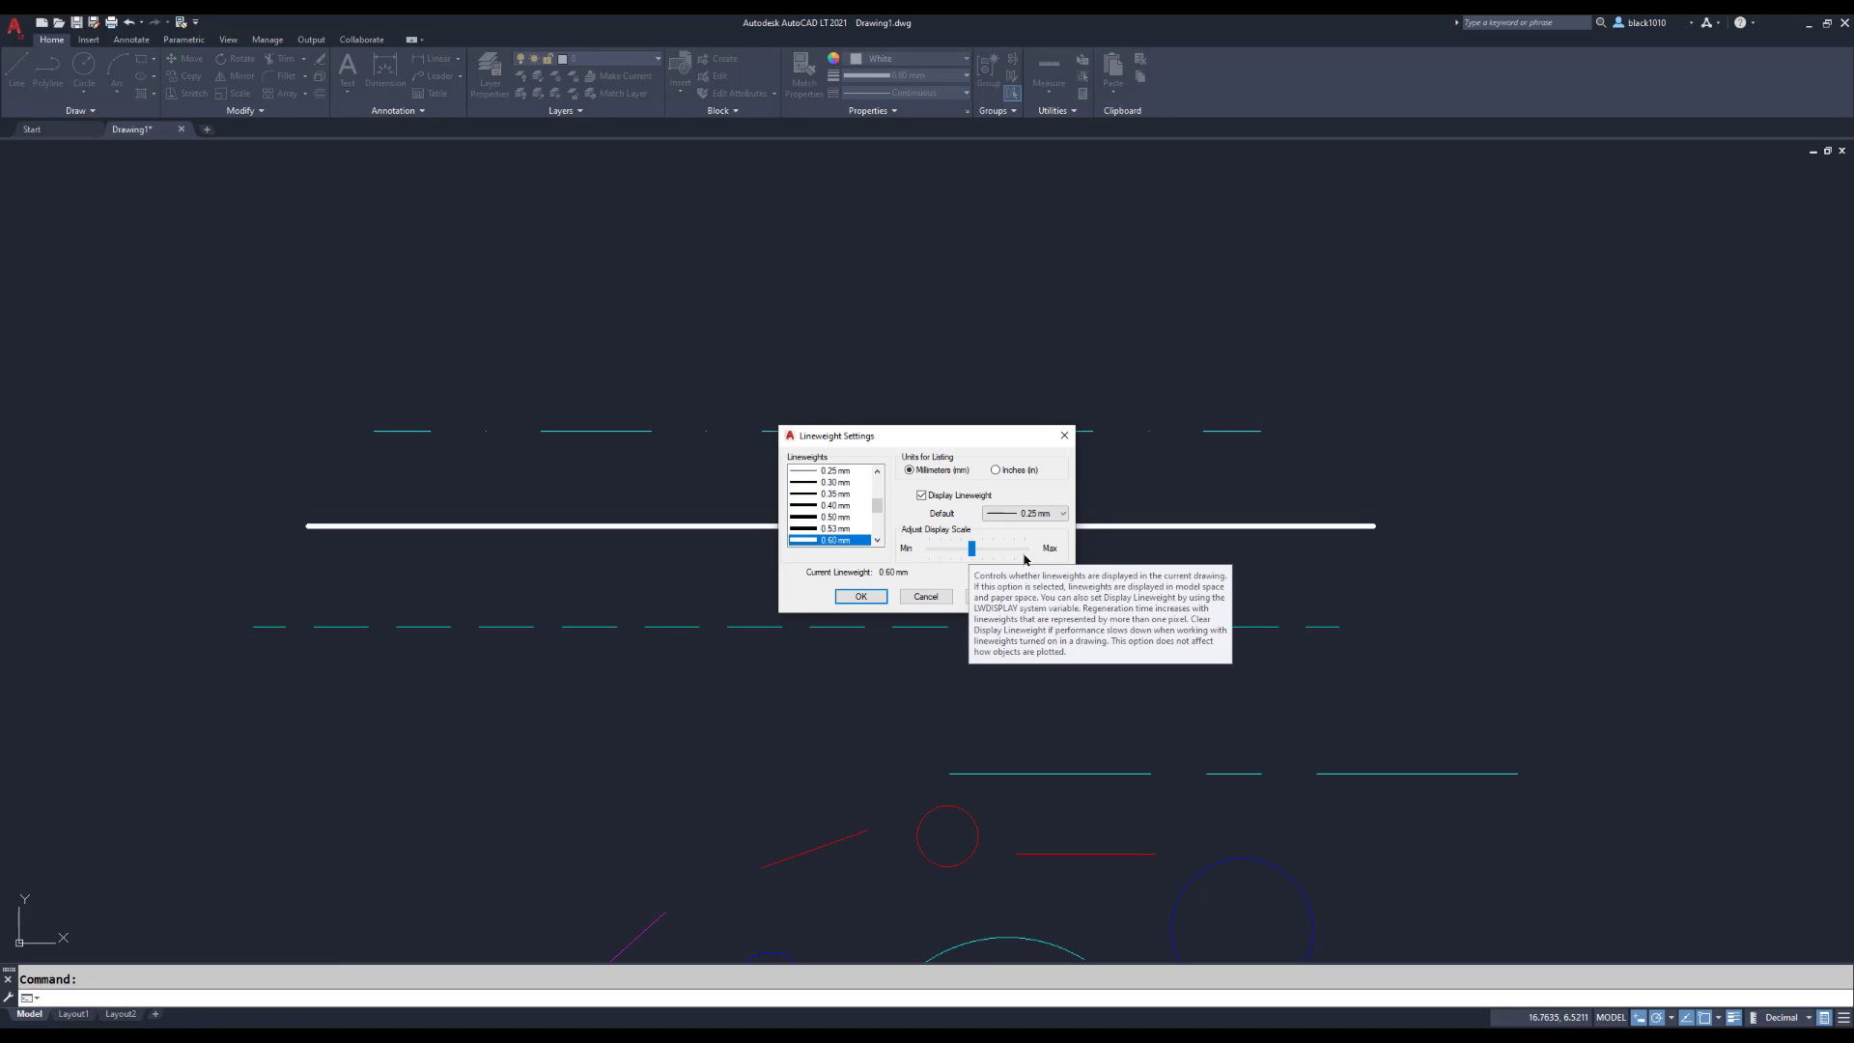
pyautogui.moveTo(972, 550); pyautogui.dragTo(1026, 550)
pyautogui.click(860, 597)
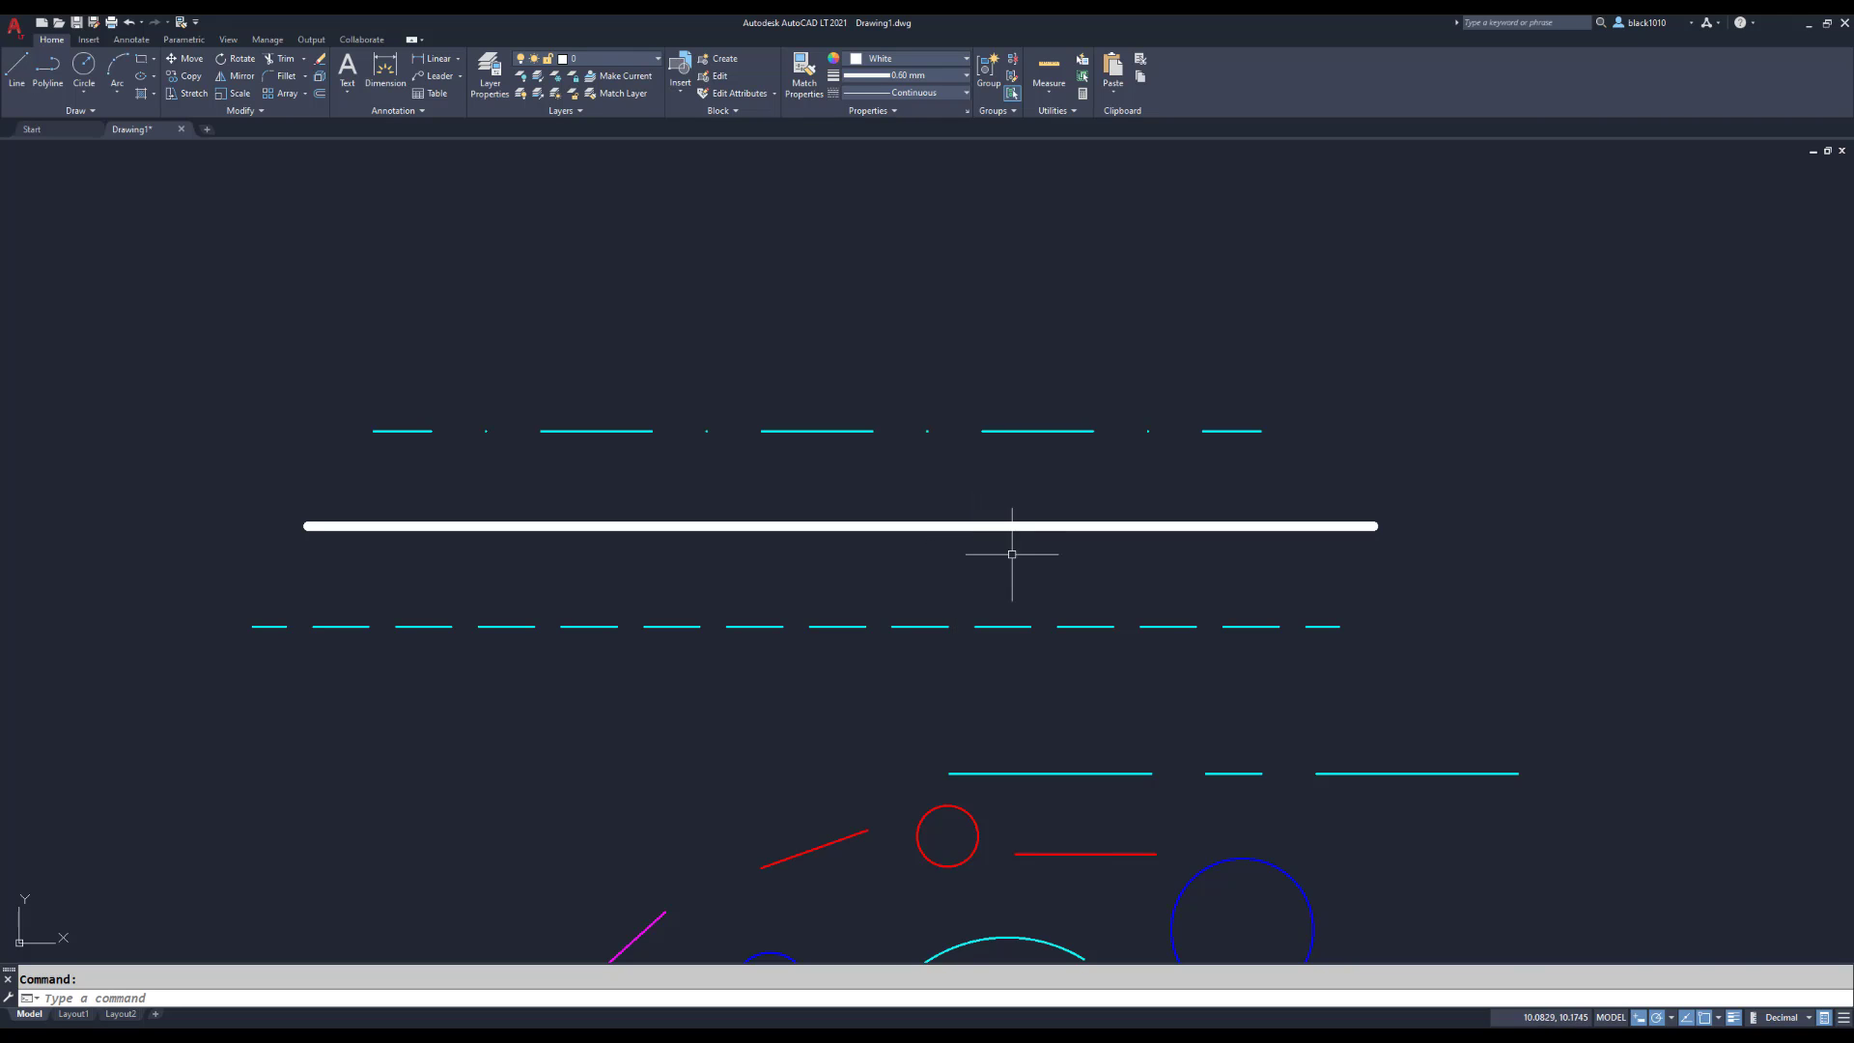
# Step: Reduce the lineweight display scale to its minimum and apply it
pyautogui.rightClick(1733, 1021)
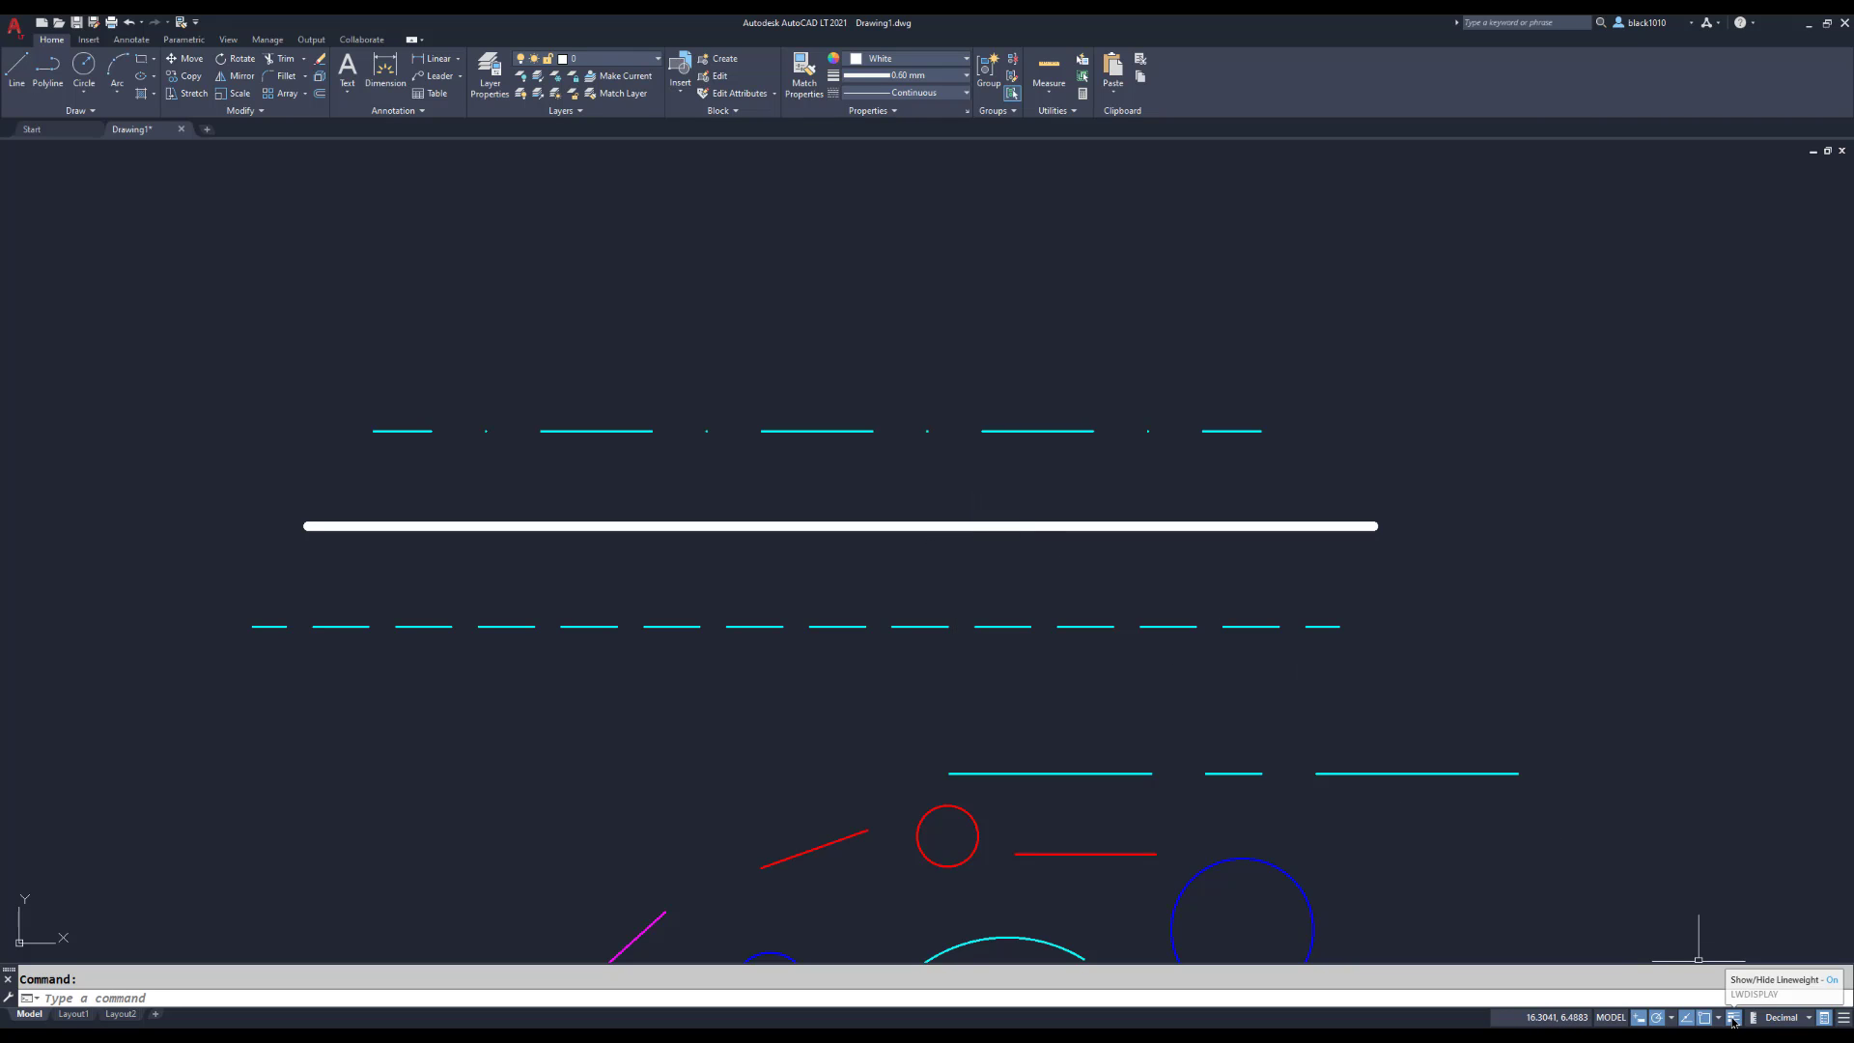
pyautogui.click(1767, 998)
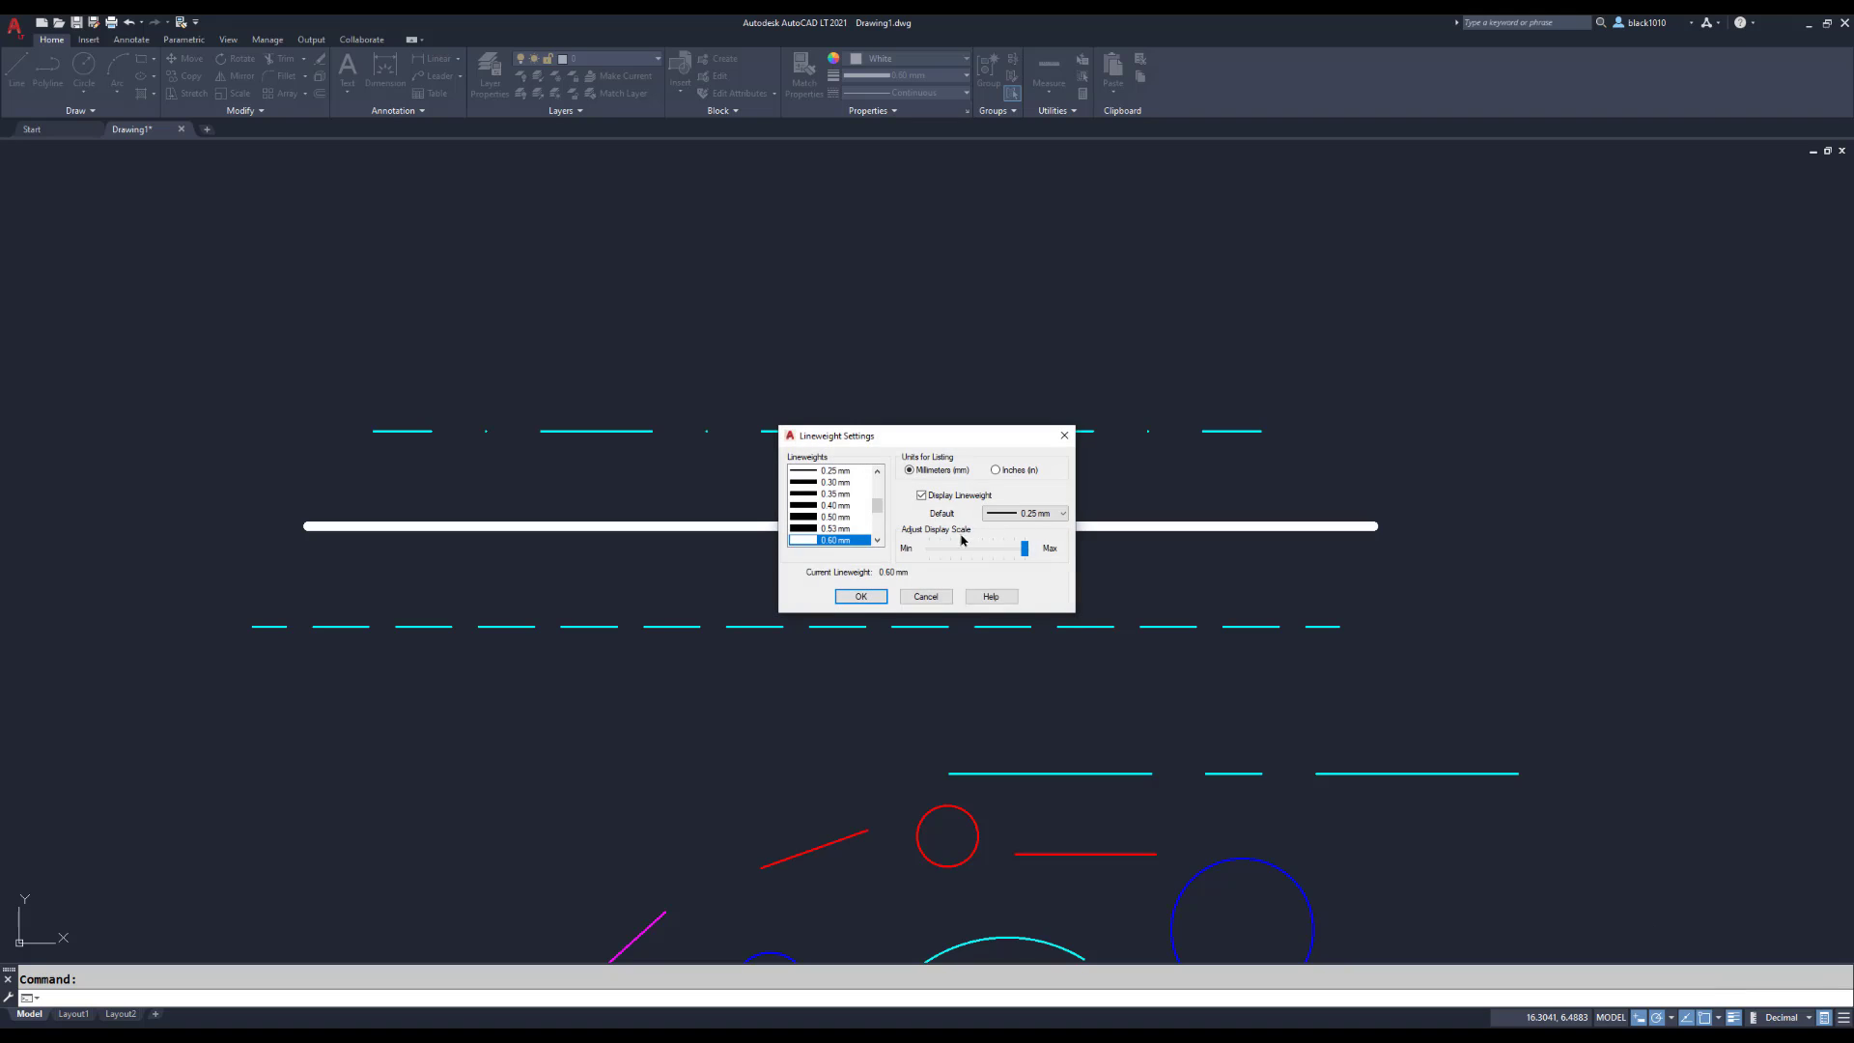
pyautogui.moveTo(1025, 551); pyautogui.dragTo(929, 548)
pyautogui.click(850, 599)
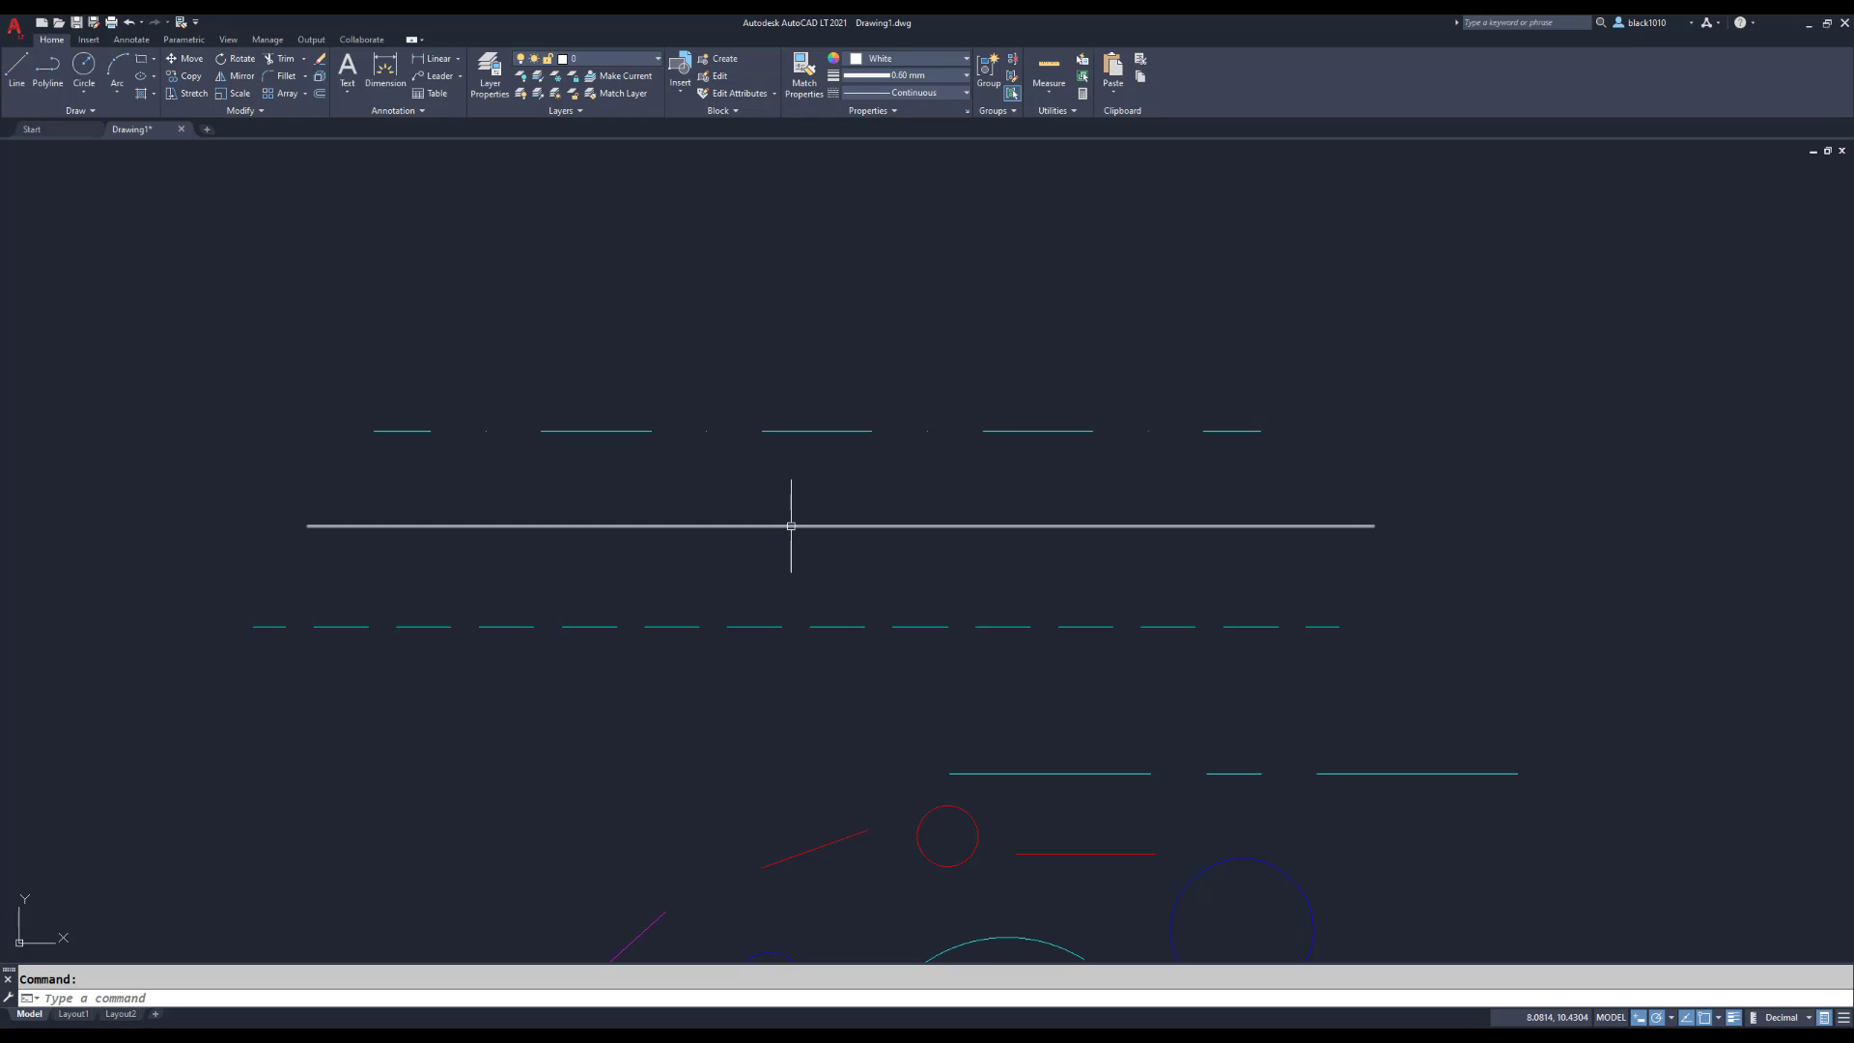
# Step: Set the lineweight display scale to about three notches above the minimum and apply it
pyautogui.rightClick(1735, 1018)
pyautogui.click(1749, 1004)
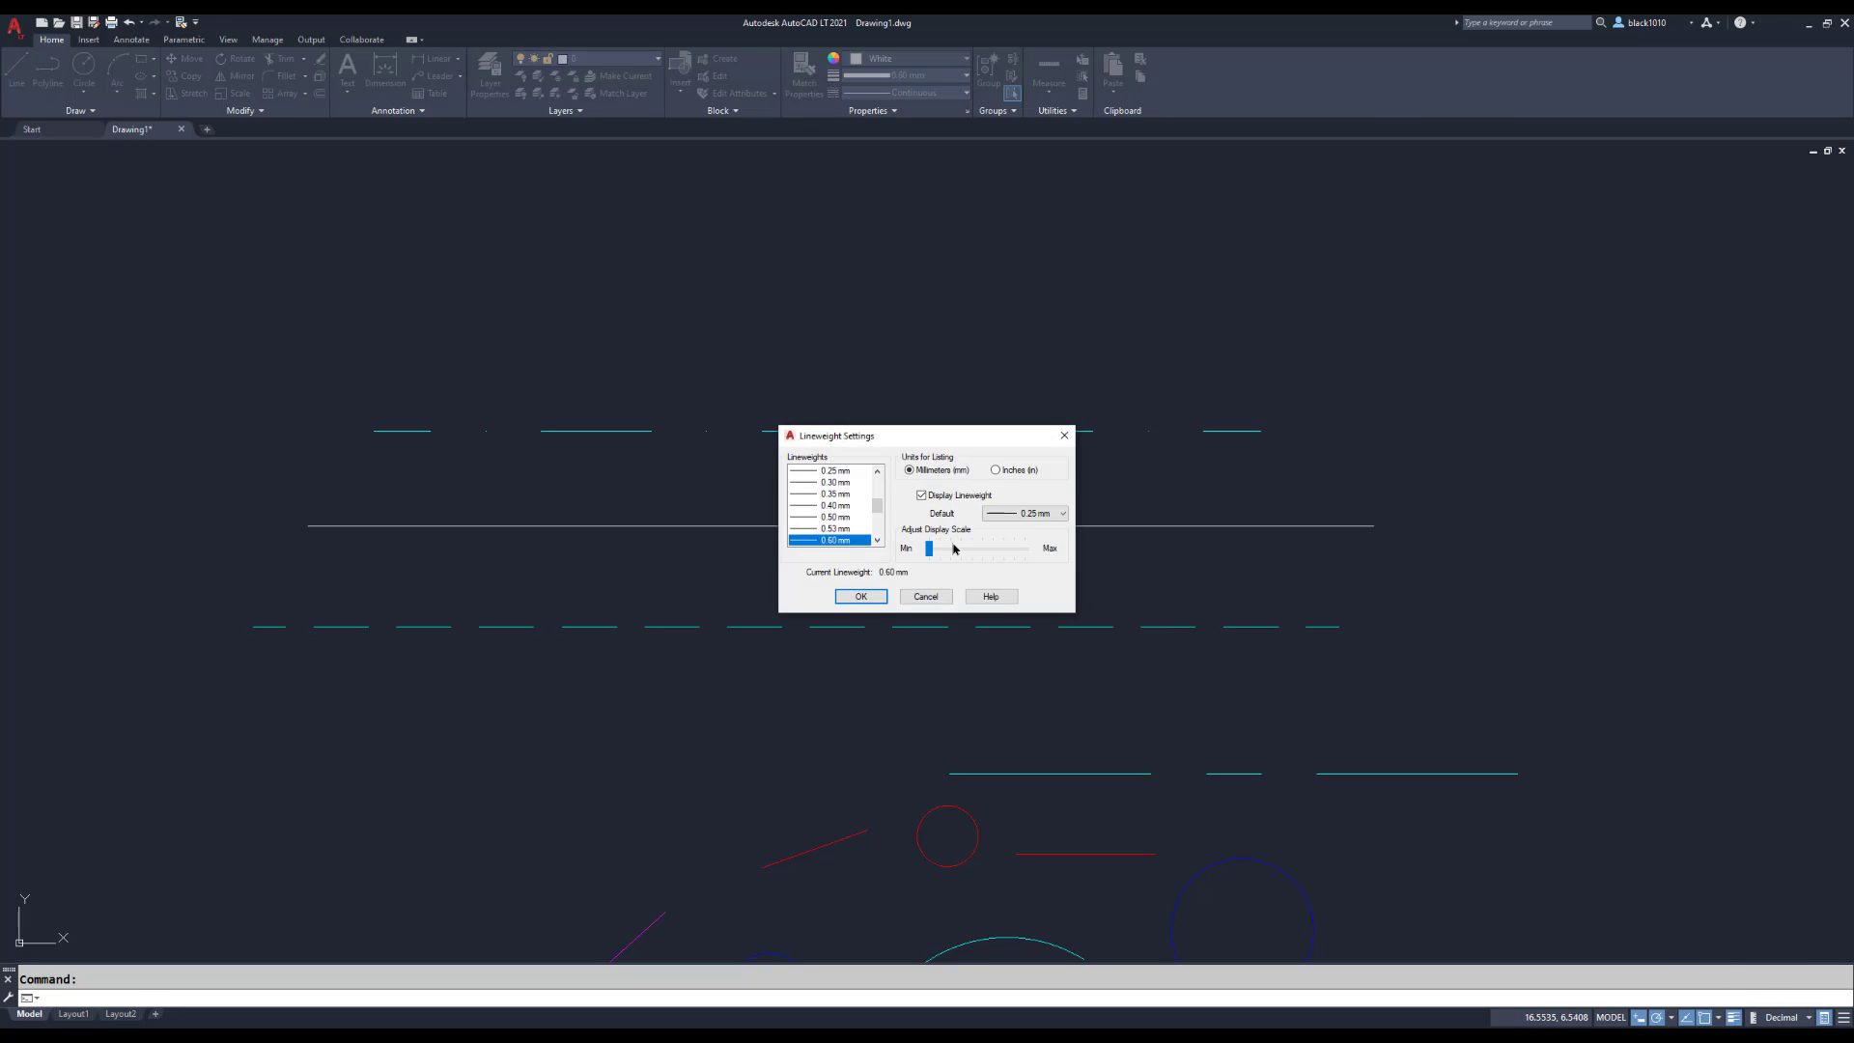
pyautogui.moveTo(929, 548)
pyautogui.mouseDown()
pyautogui.moveTo(976, 552)
pyautogui.moveTo(934, 553)
pyautogui.mouseUp()
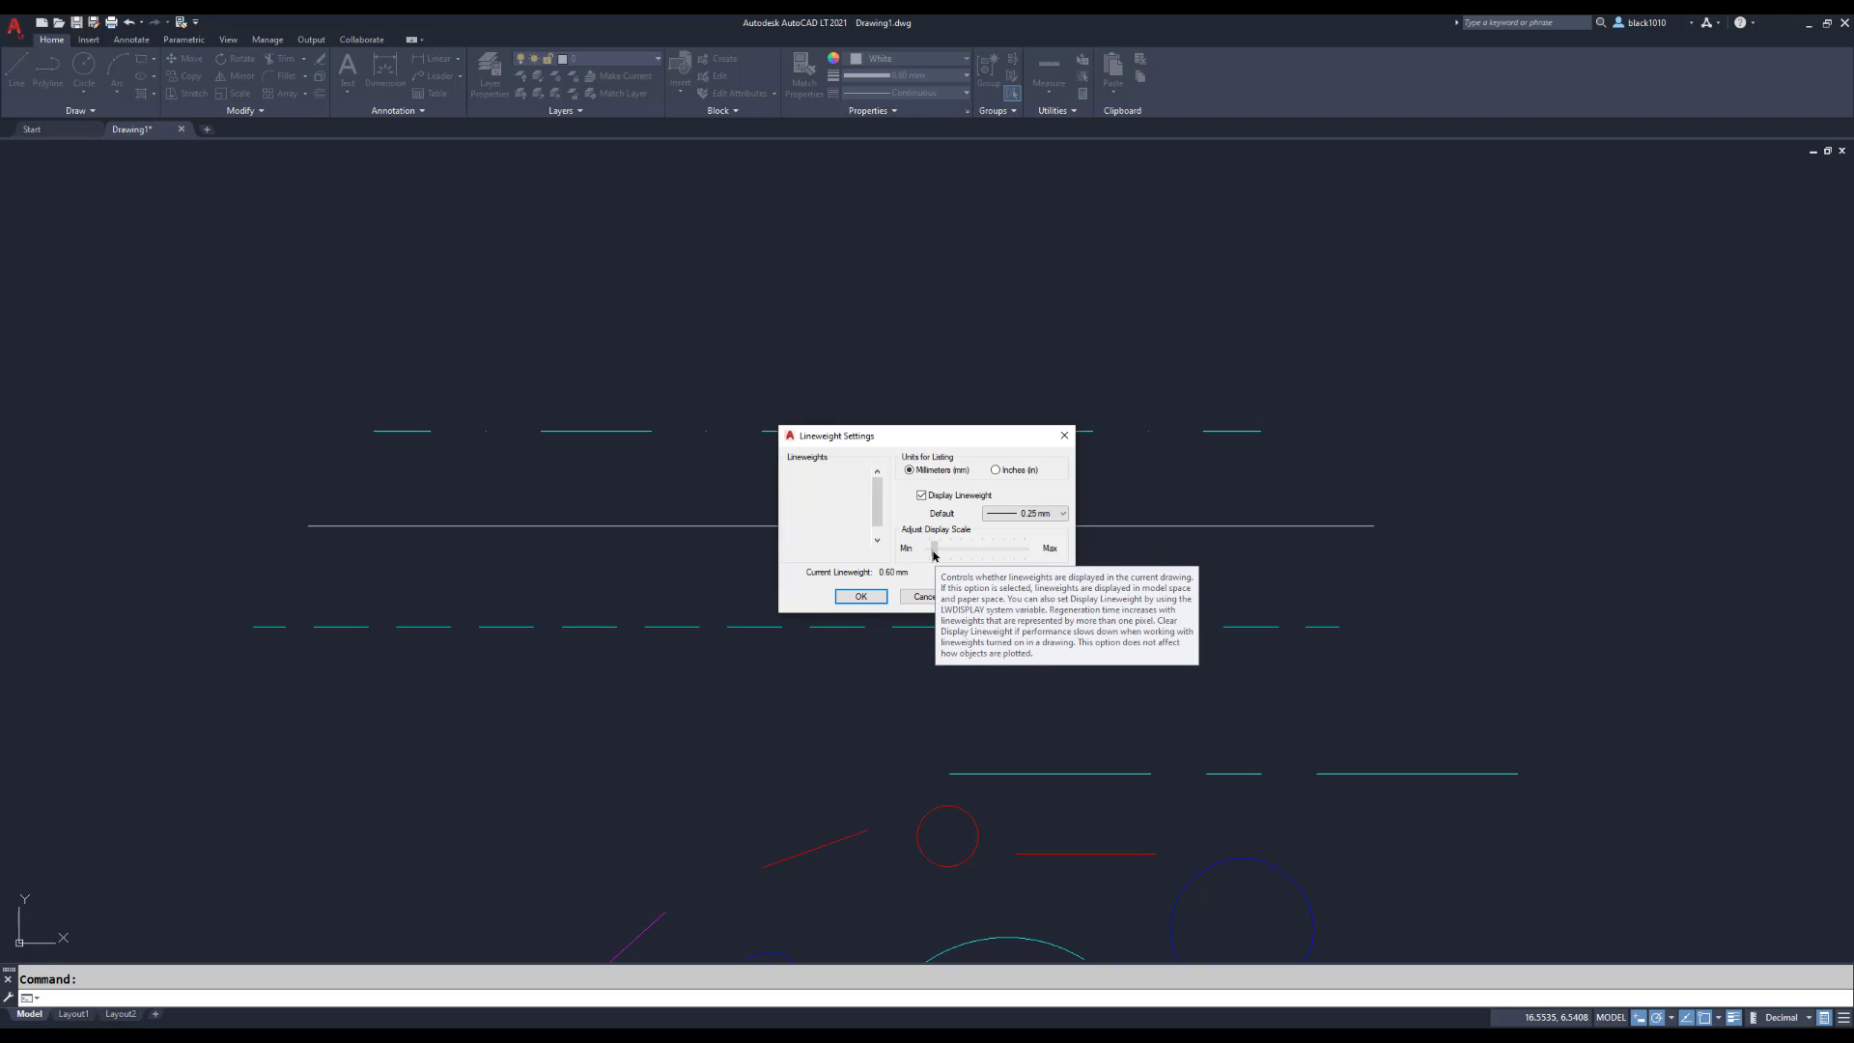
pyautogui.click(937, 553)
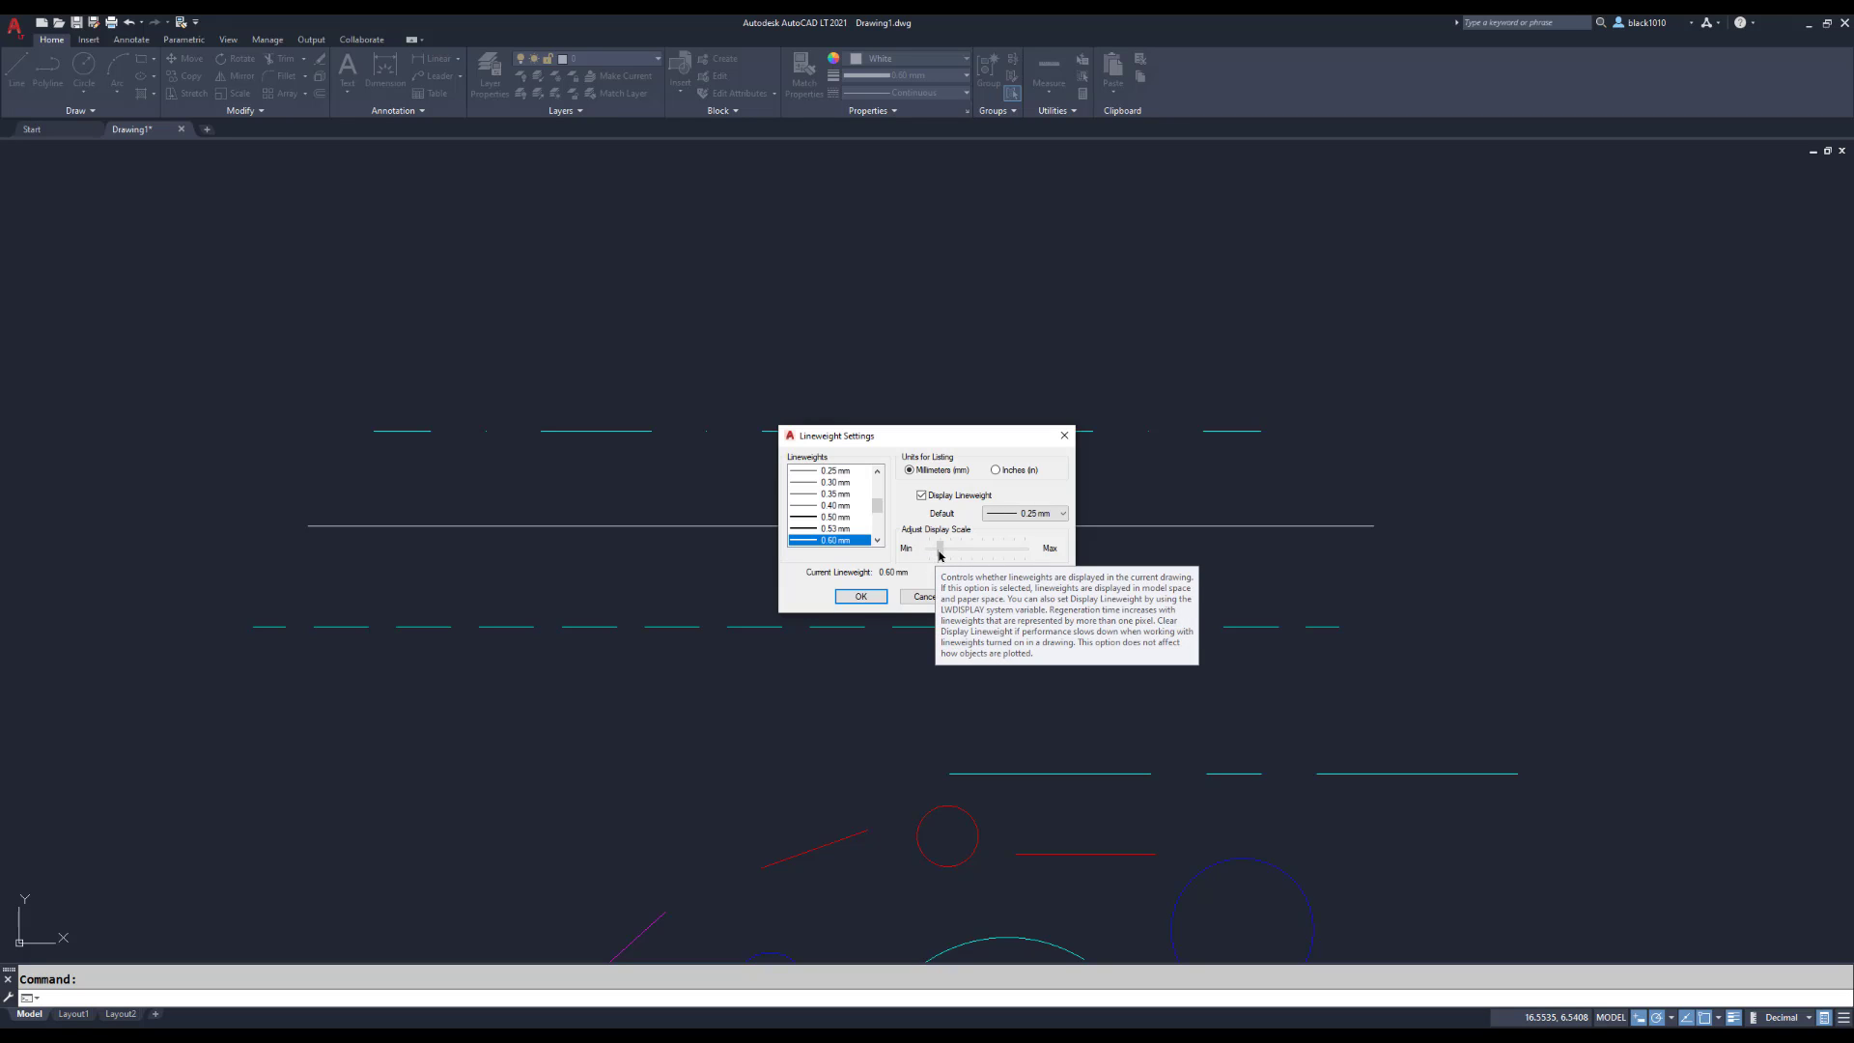
pyautogui.moveTo(941, 555); pyautogui.dragTo(945, 555)
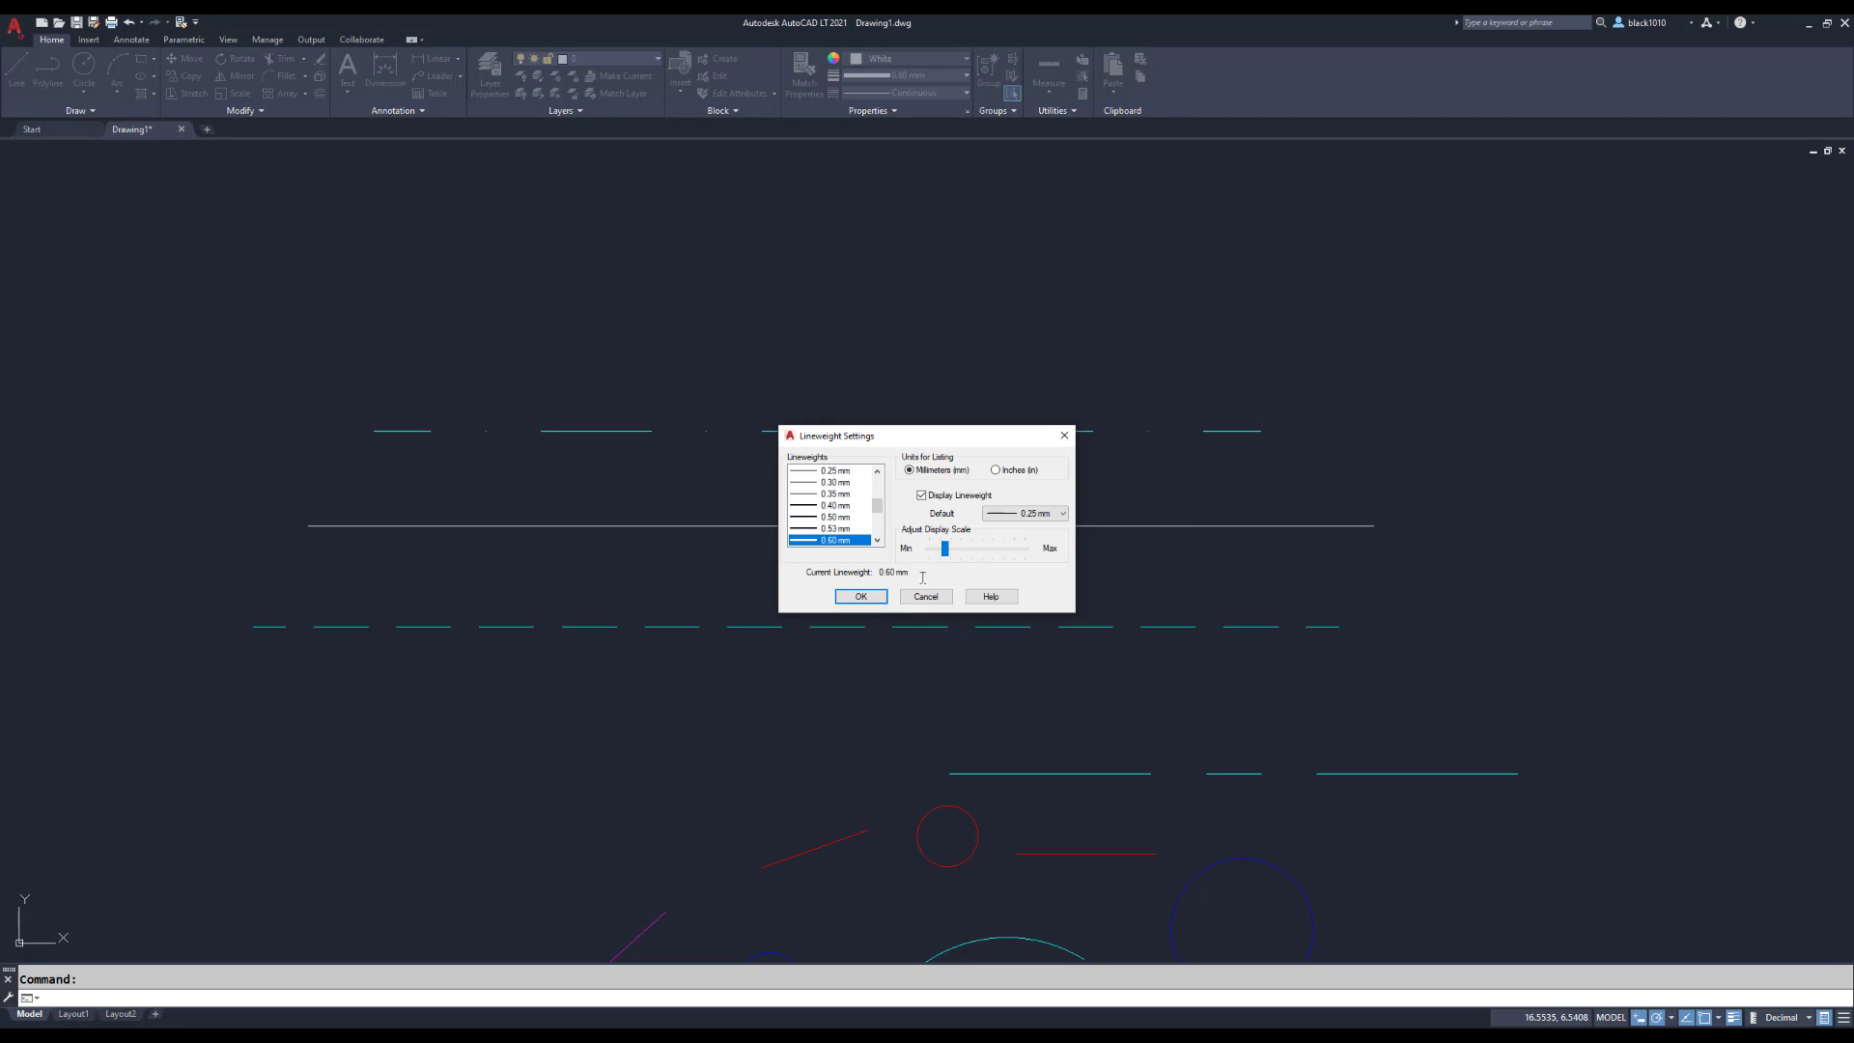
pyautogui.click(861, 596)
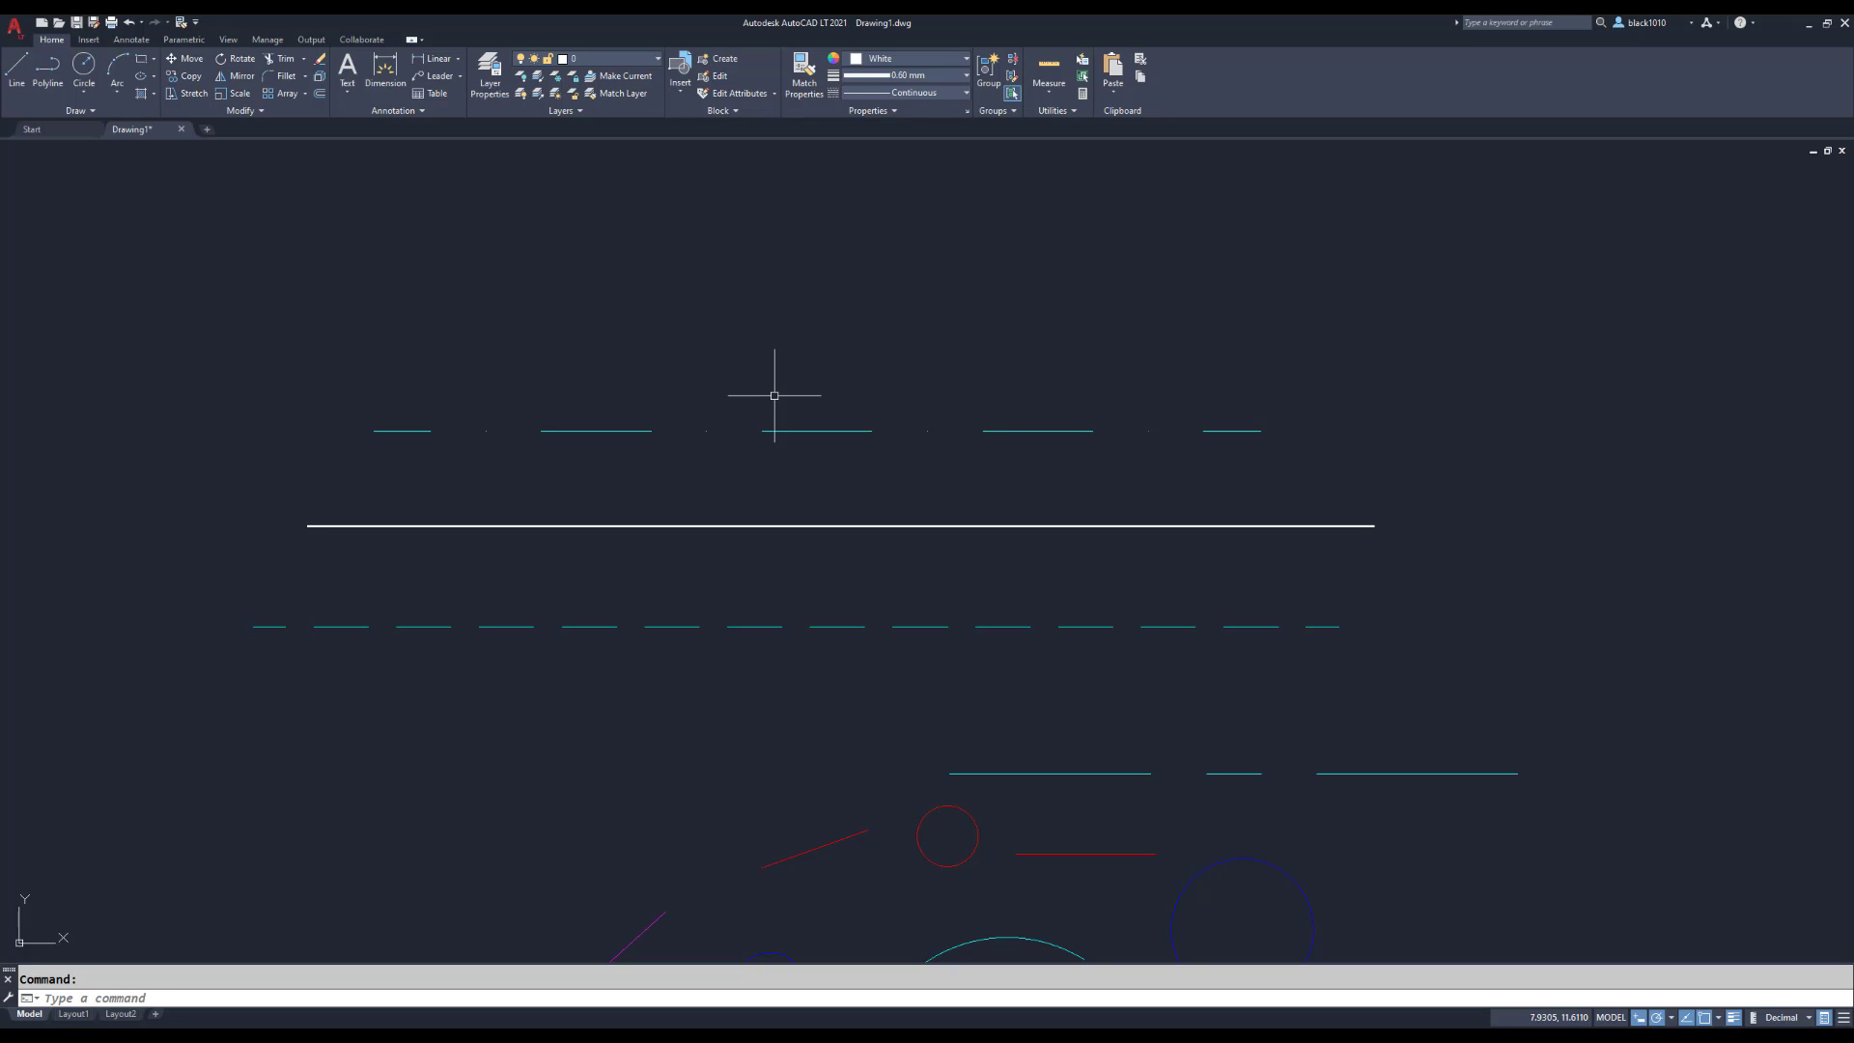
# Step: Review the lineweight settings, including the default lineweight and display scale
pyautogui.rightClick(1736, 1019)
pyautogui.click(1741, 998)
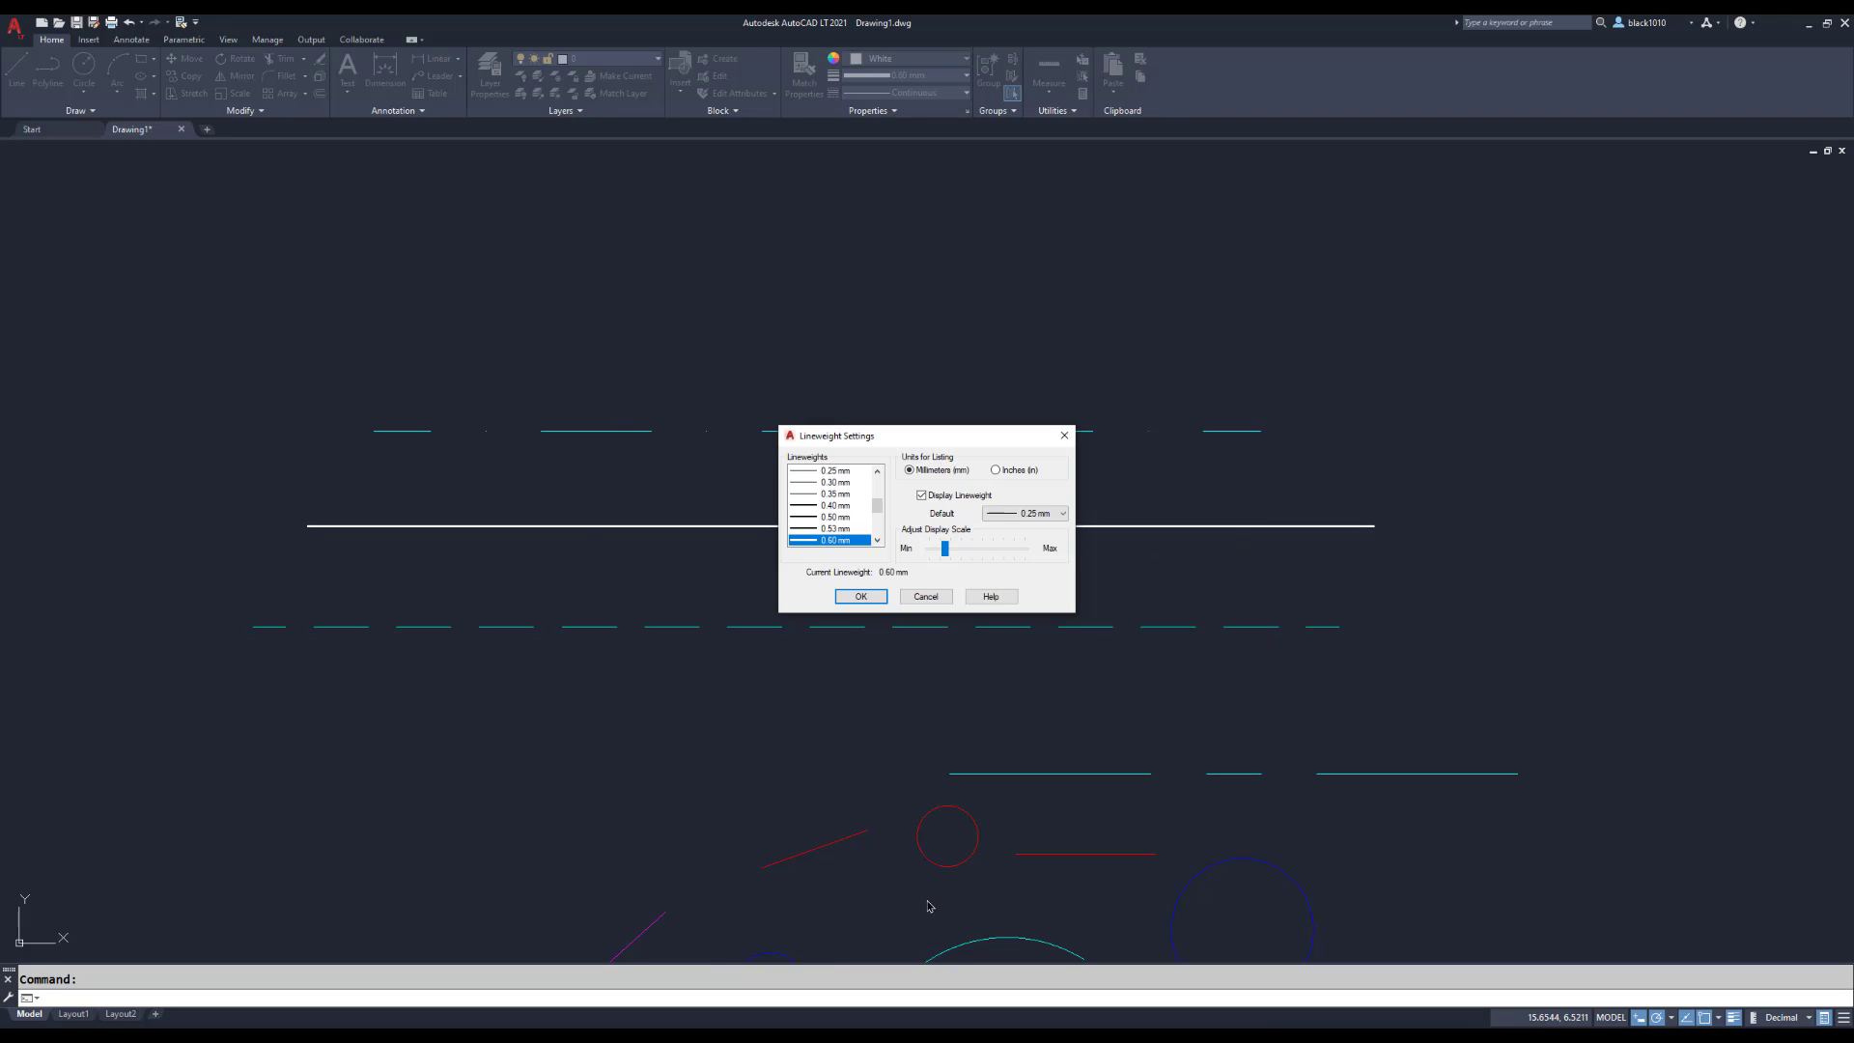
pyautogui.click(871, 597)
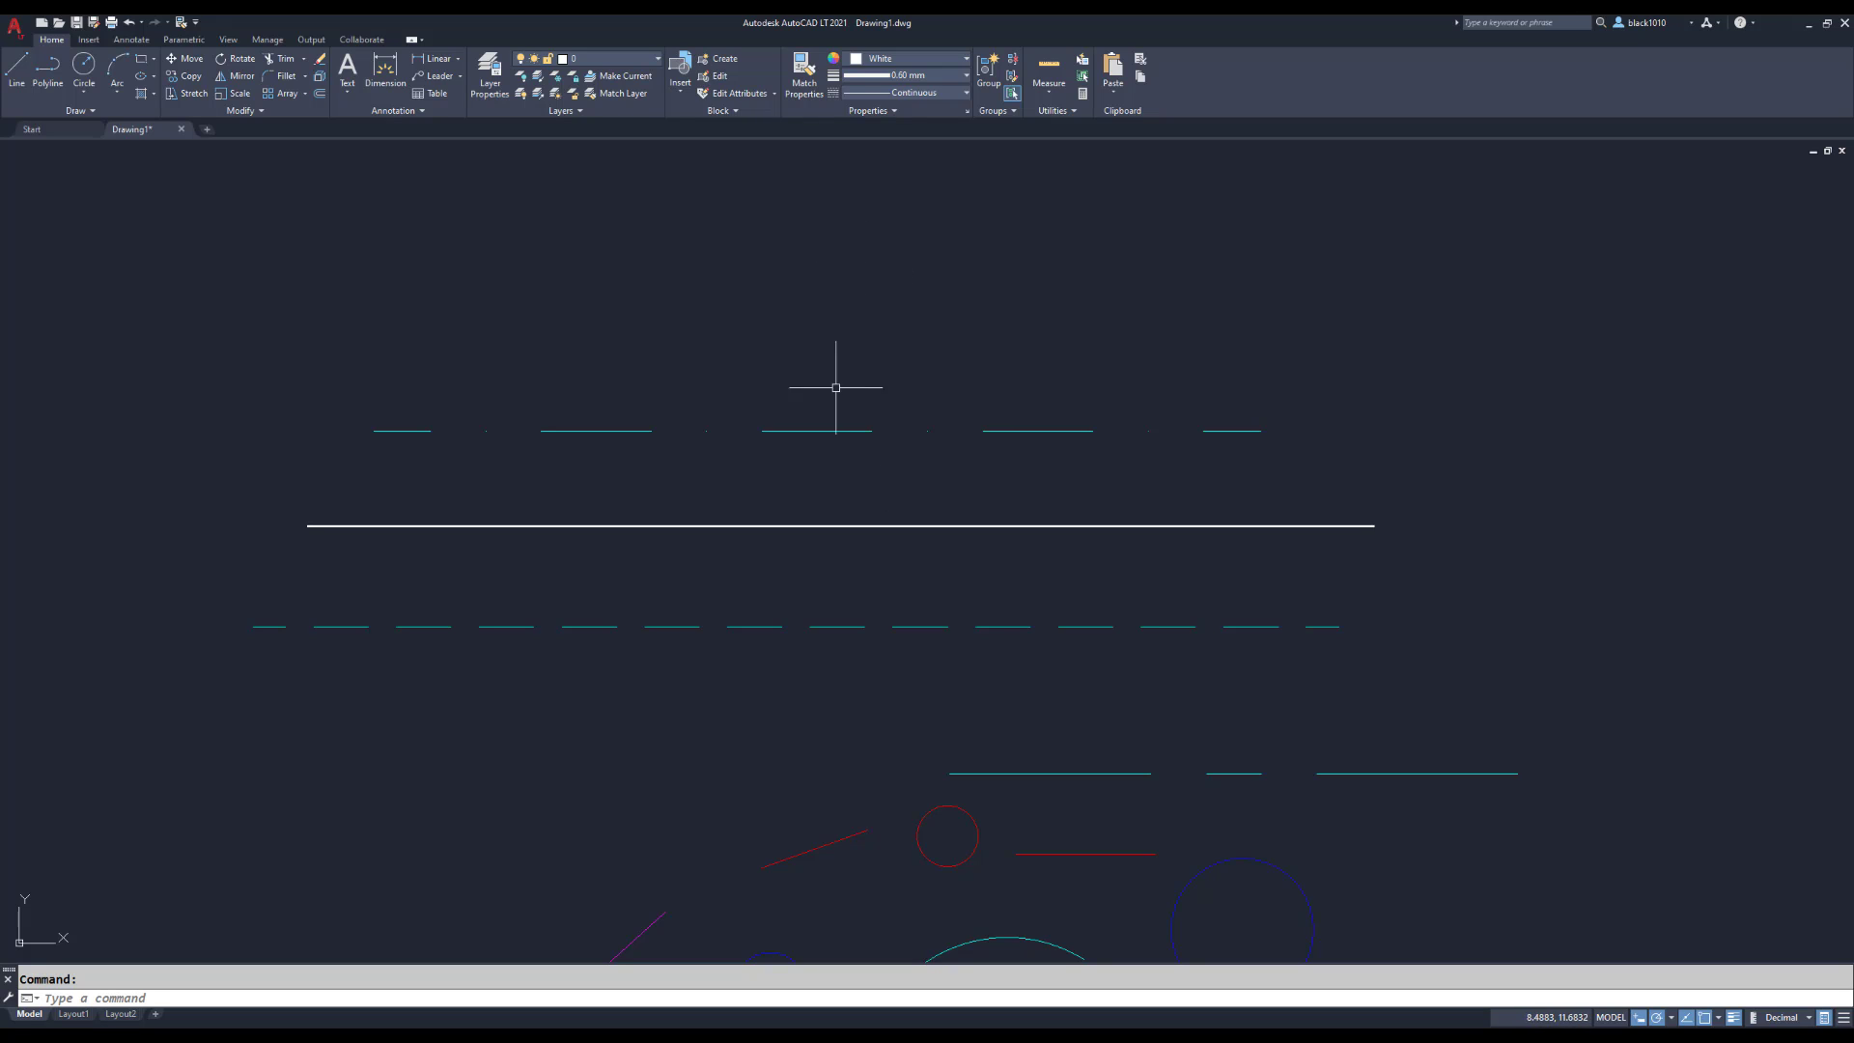
# Step: Change the lineweight of the cyan dash-dot line above the white line to 0.60 mm
pyautogui.click(827, 431)
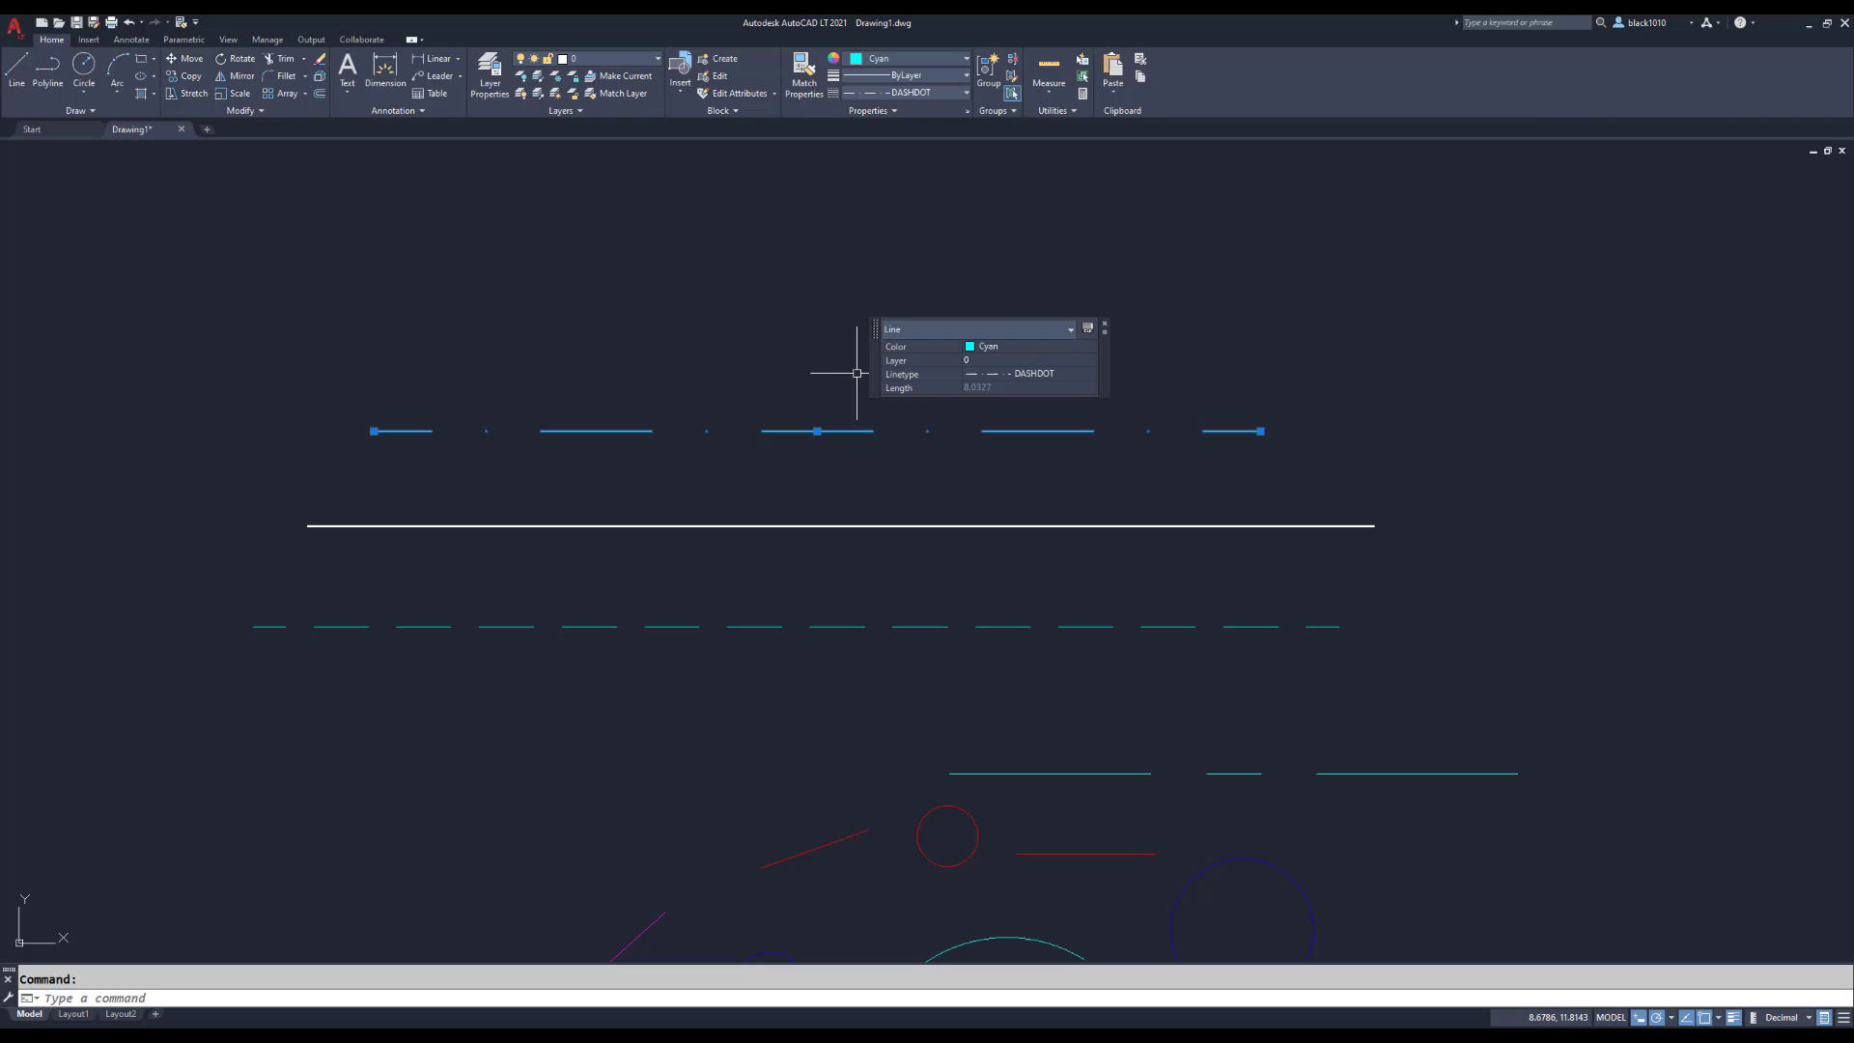
pyautogui.click(915, 77)
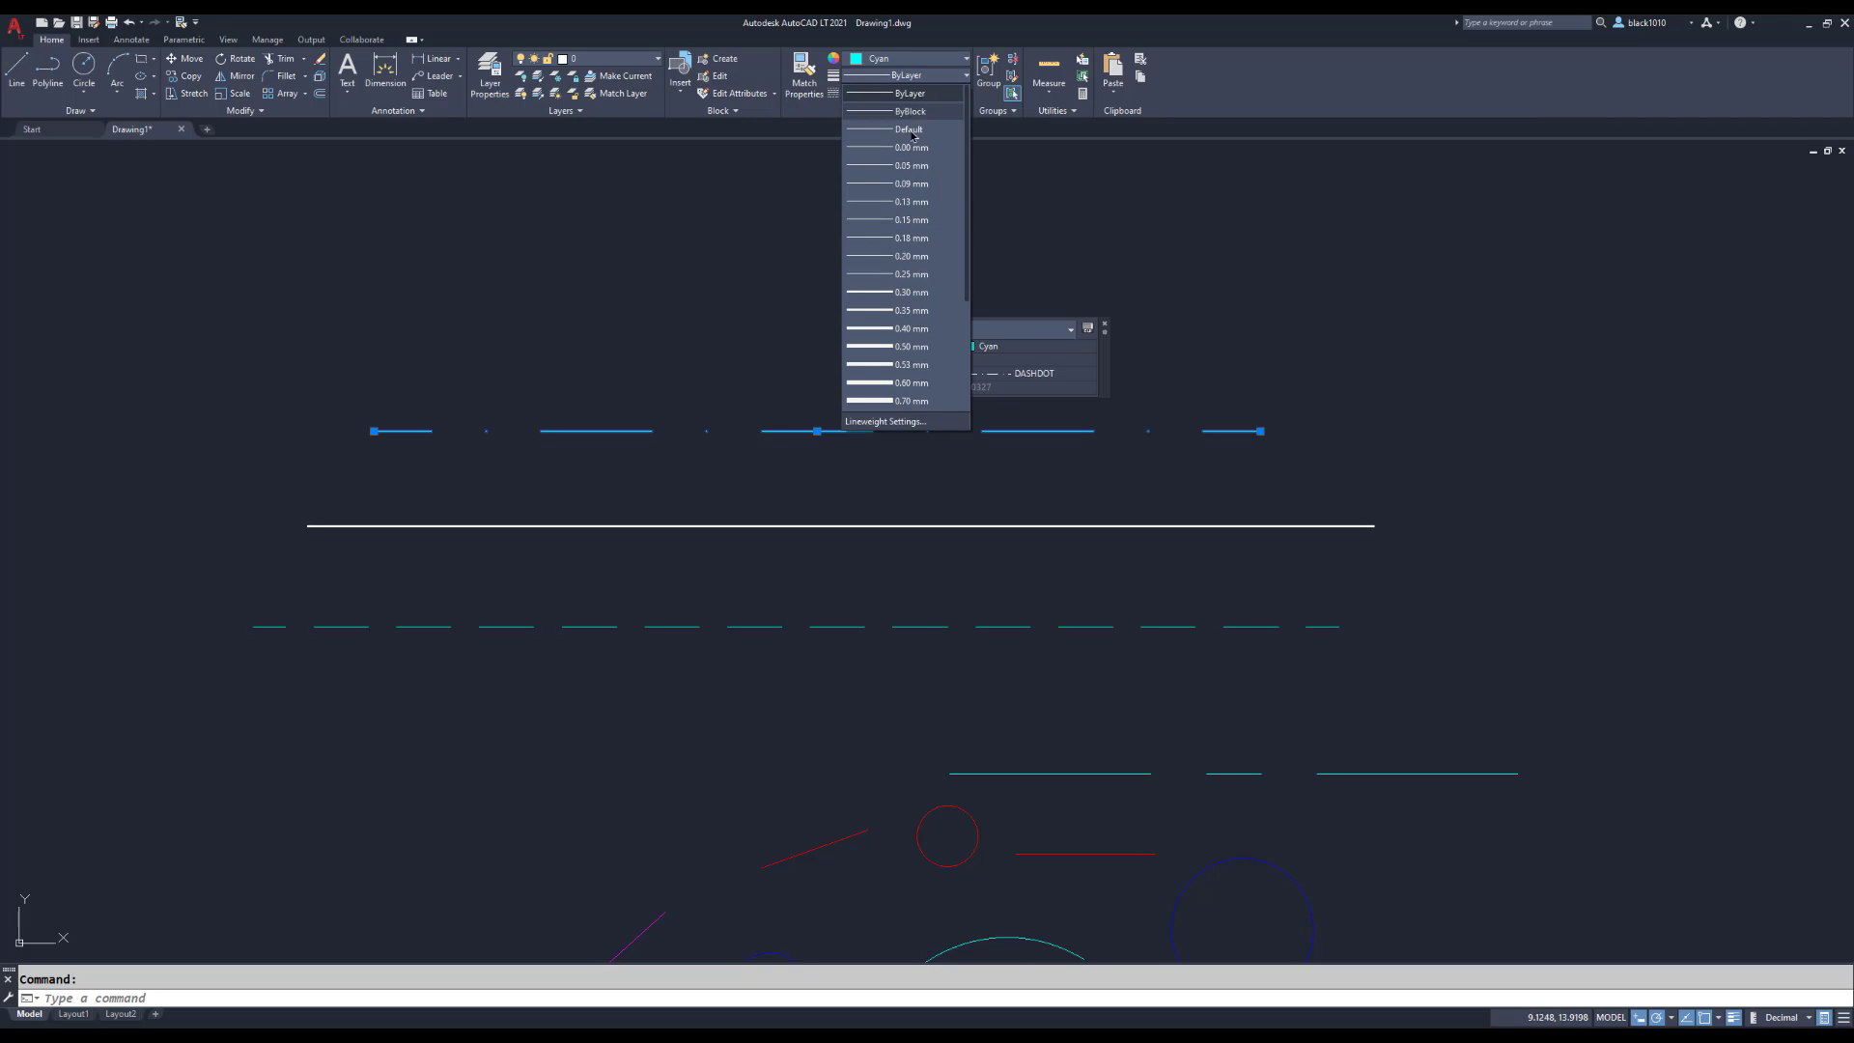
pyautogui.click(905, 383)
pyautogui.press('Escape')
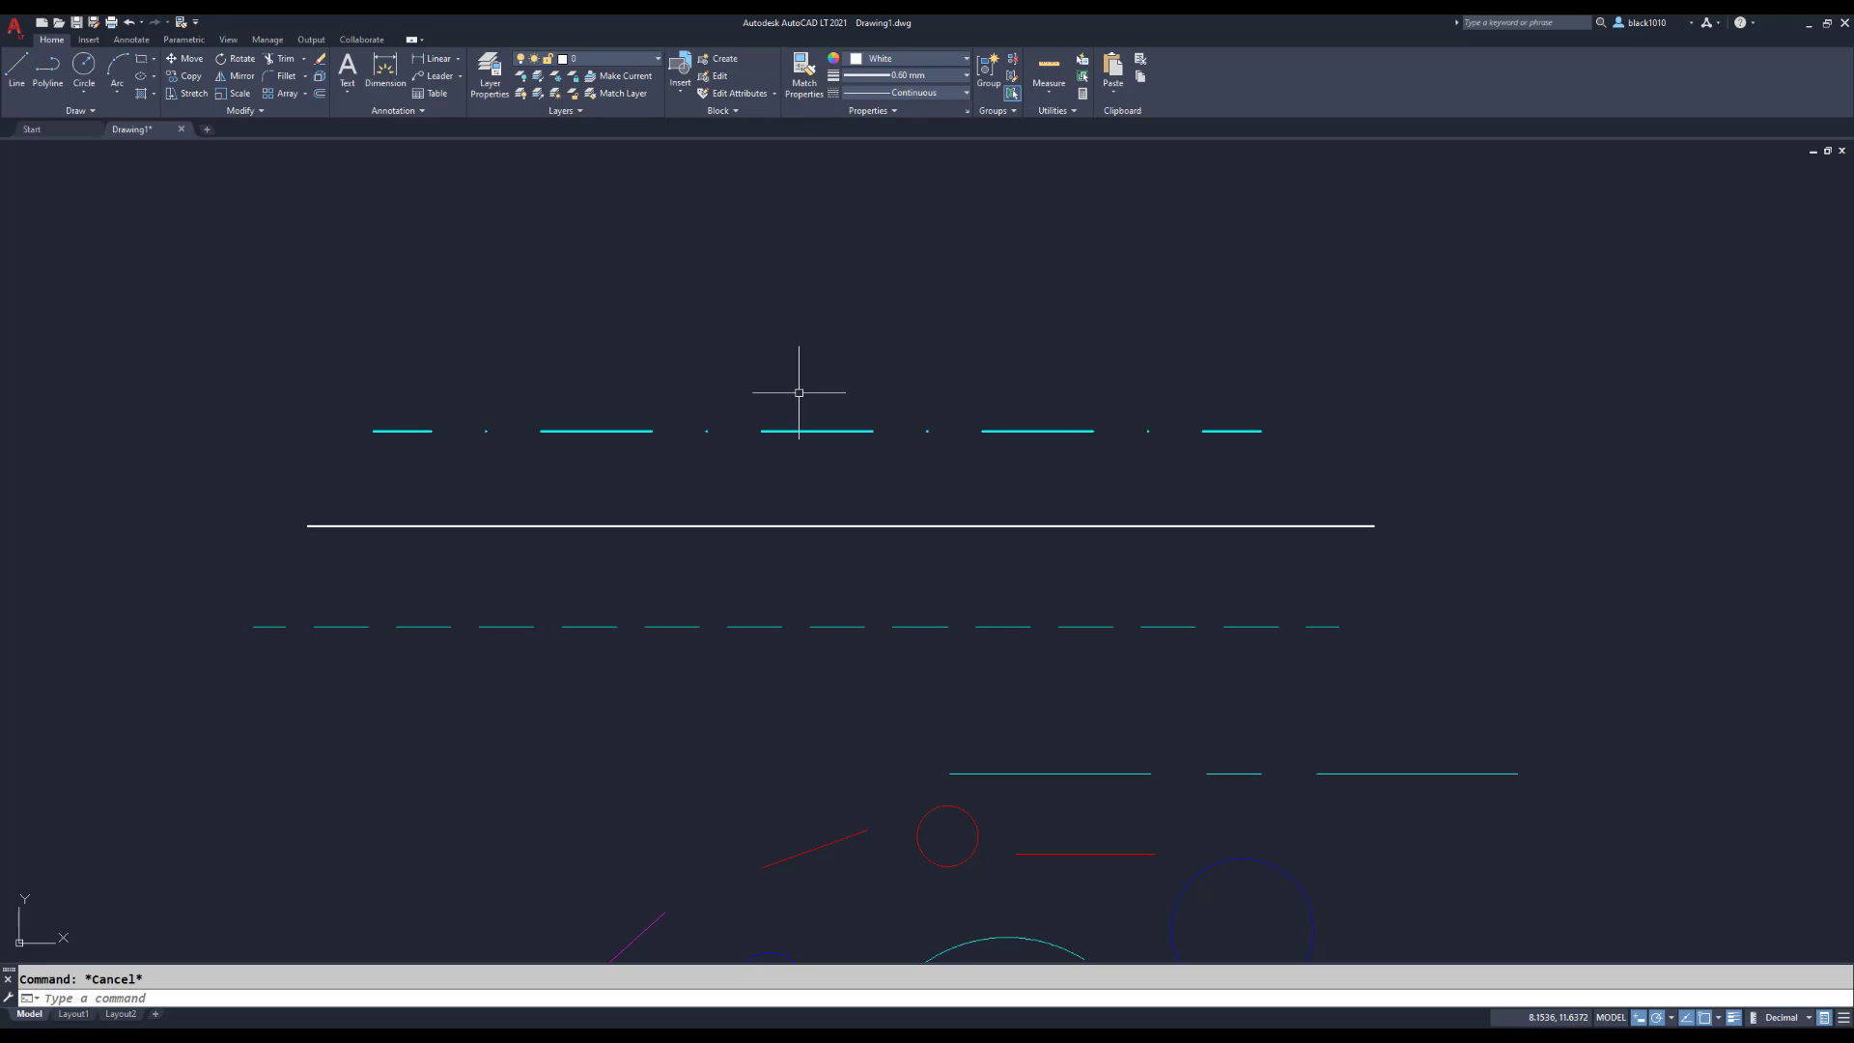
# Step: Check the properties of the cyan dashed line just below the white line
pyautogui.click(843, 626)
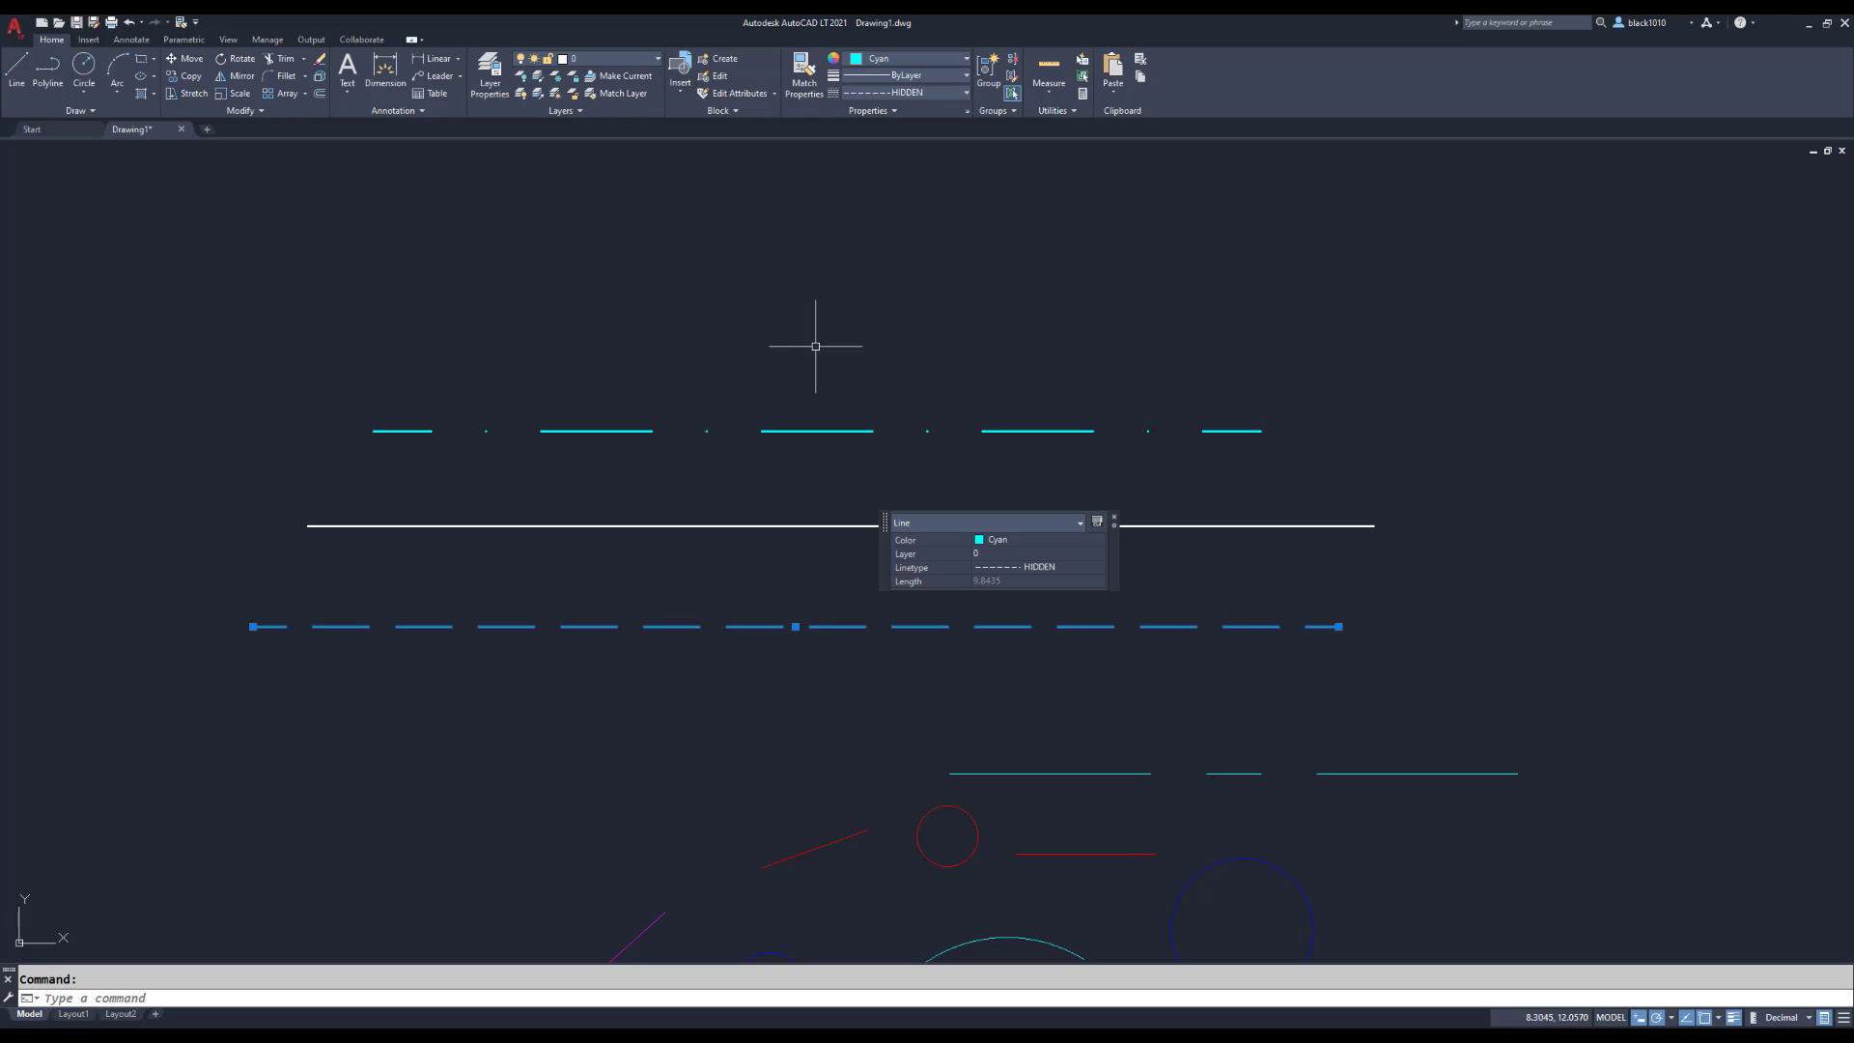
pyautogui.press('Escape')
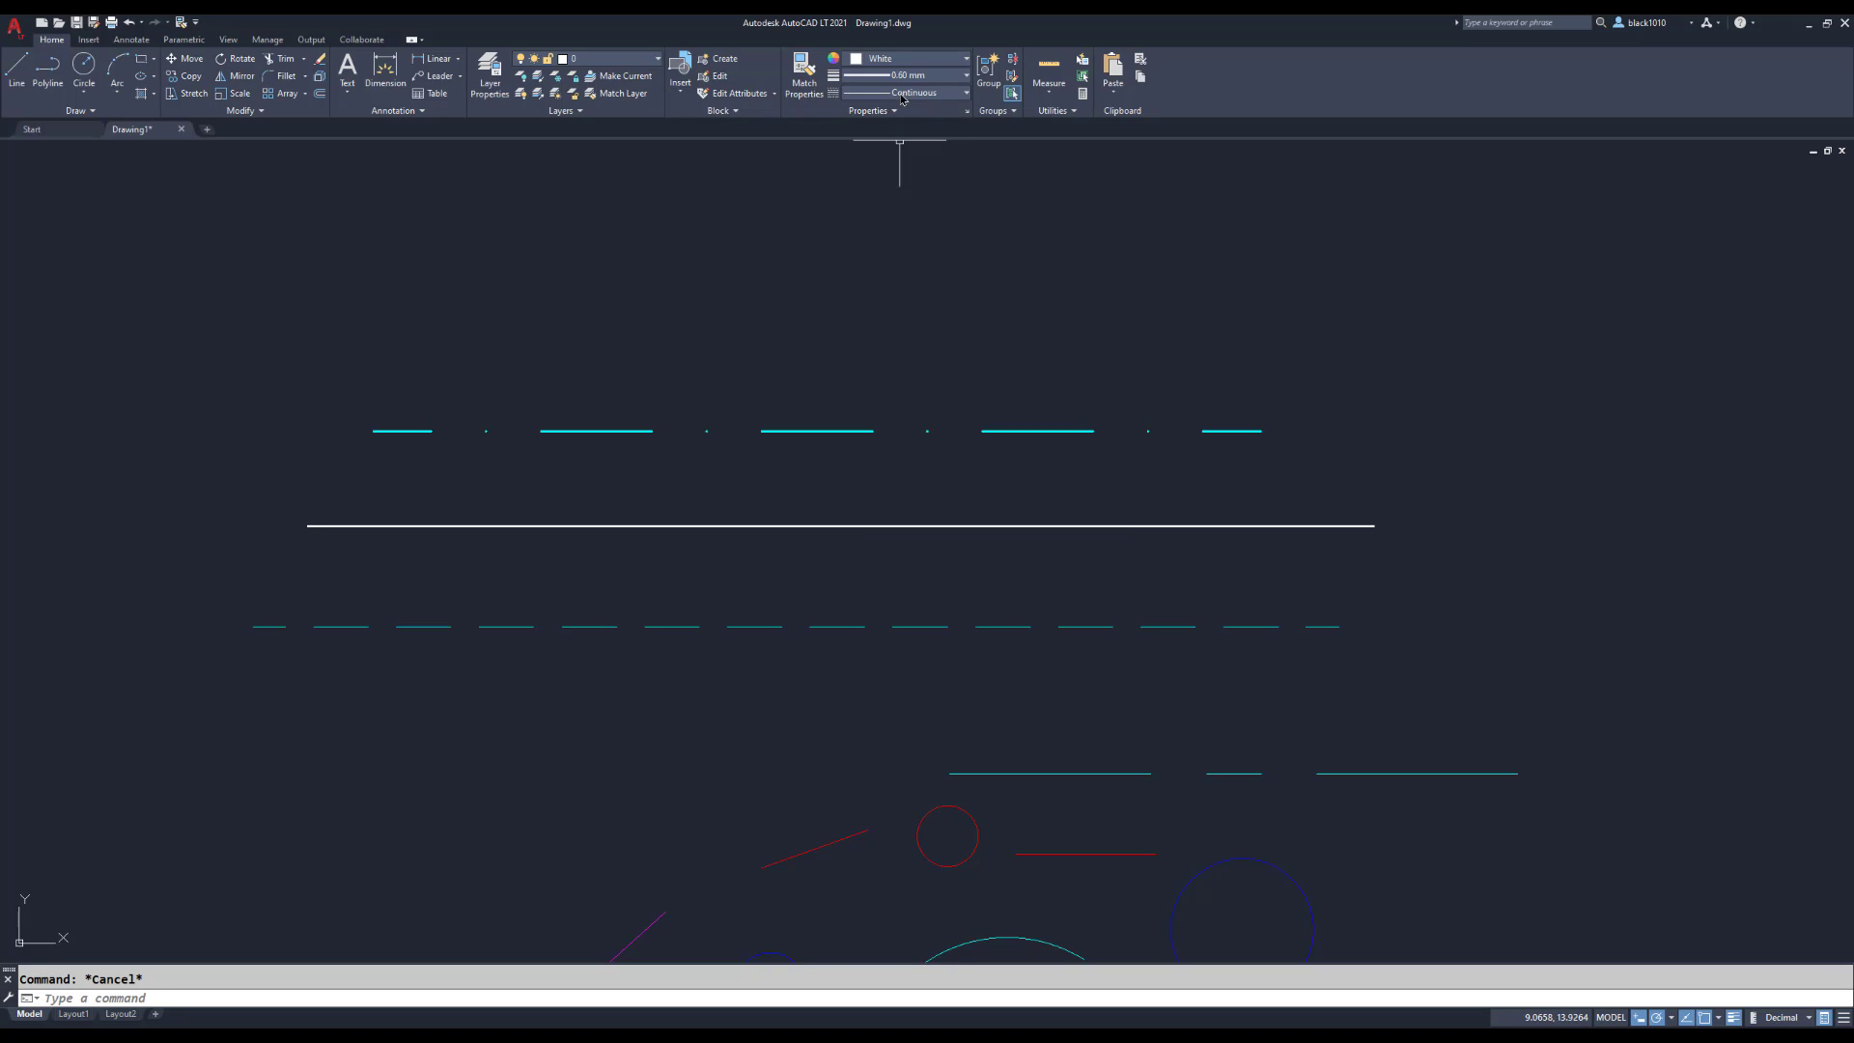